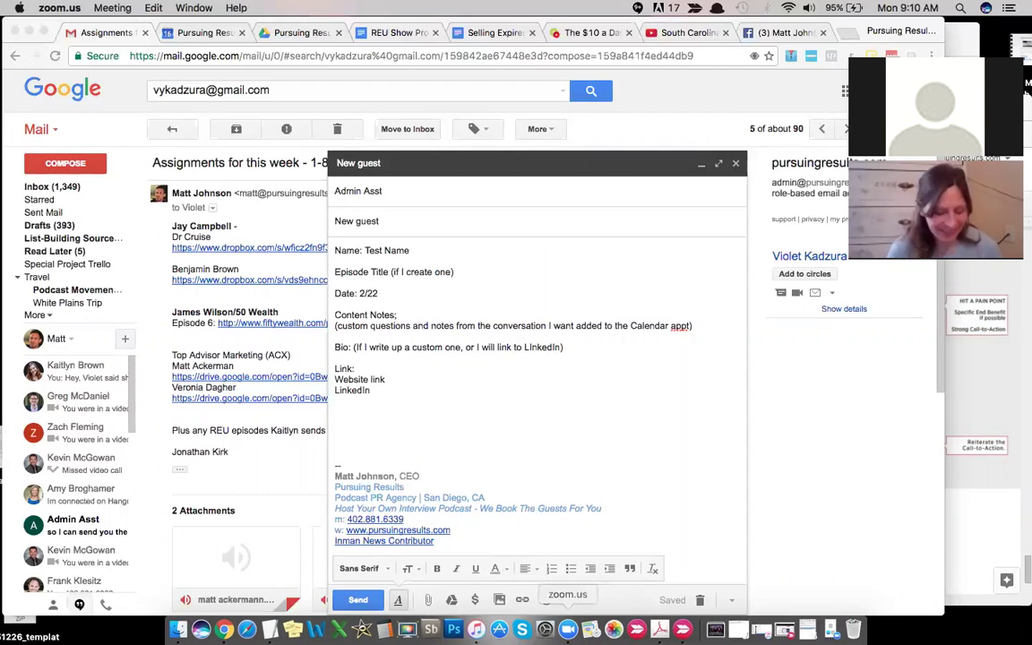
Step: Replace the 'Test Name' placeholder in the guest draft with the guest's name
left_click(567, 629)
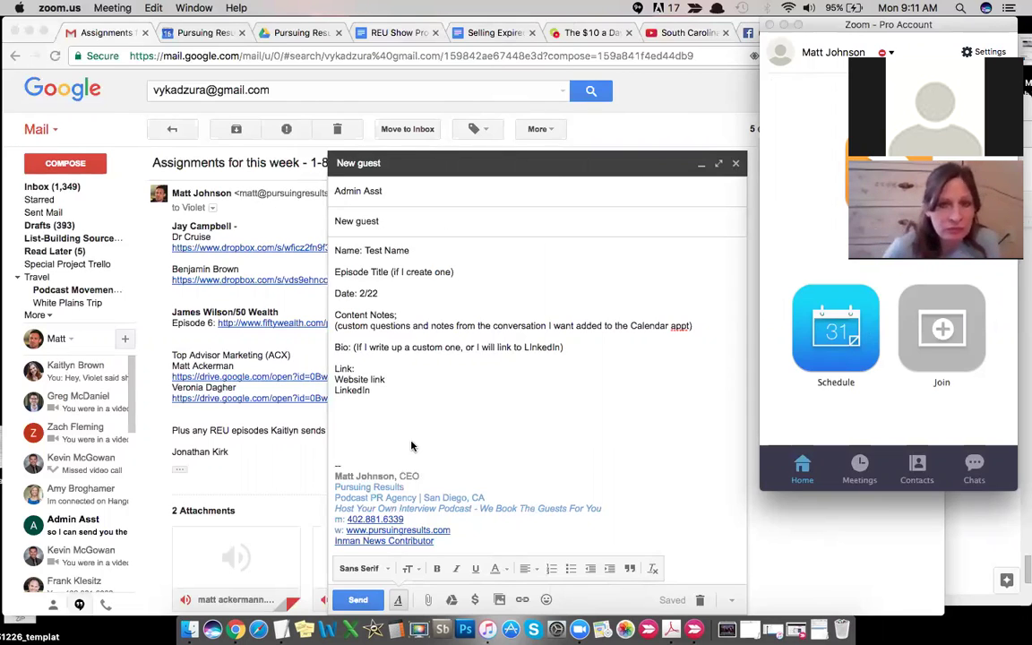
left_click(436, 248)
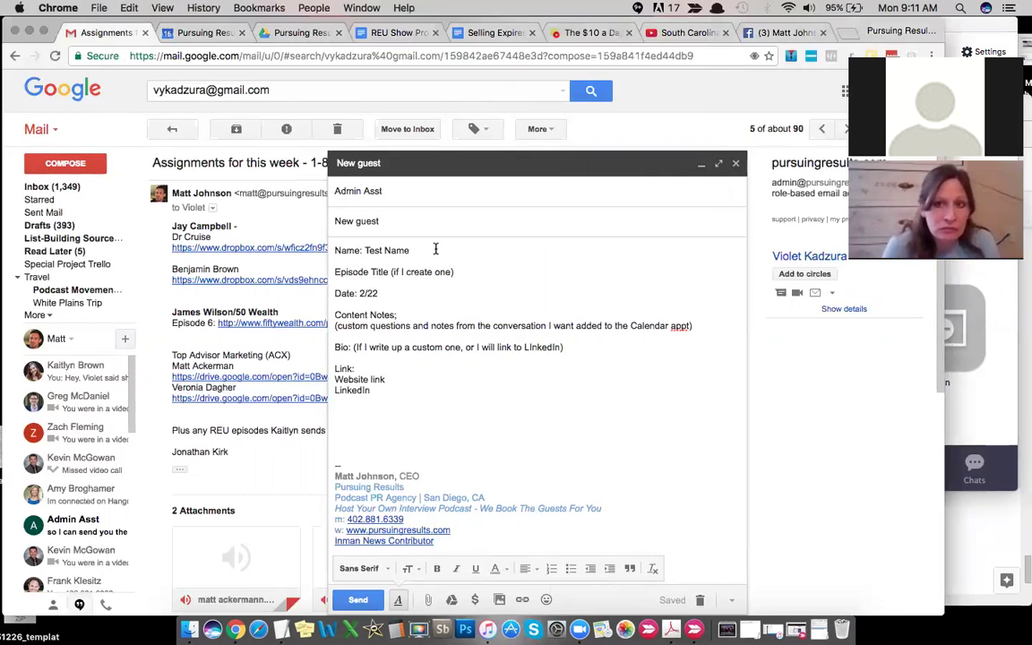
left_click_drag(436, 249, 365, 251)
key("BackSpace")
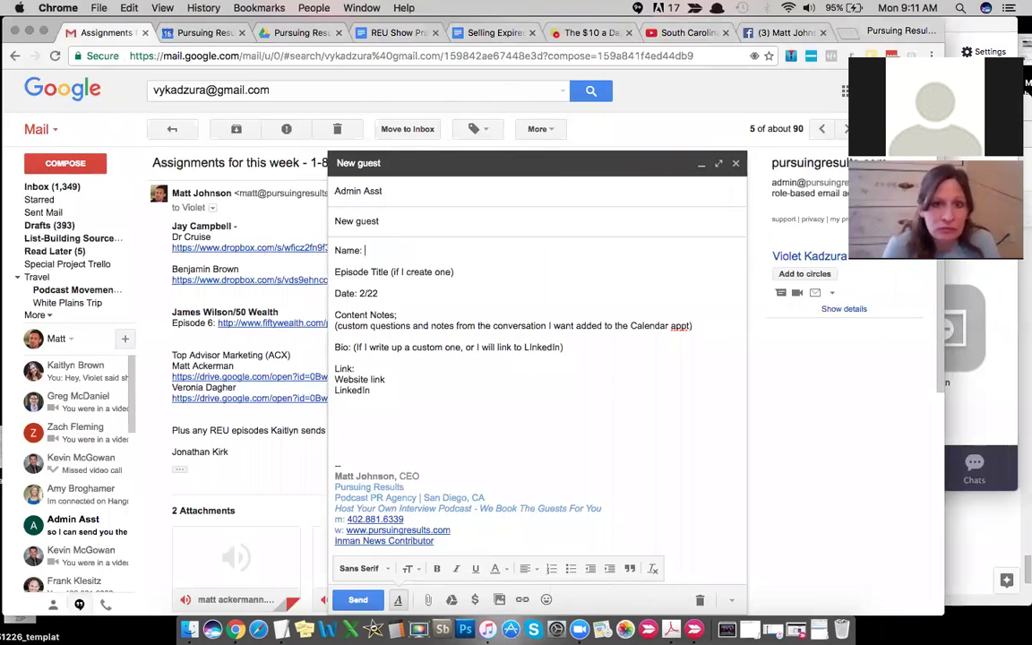
type("John Doe")
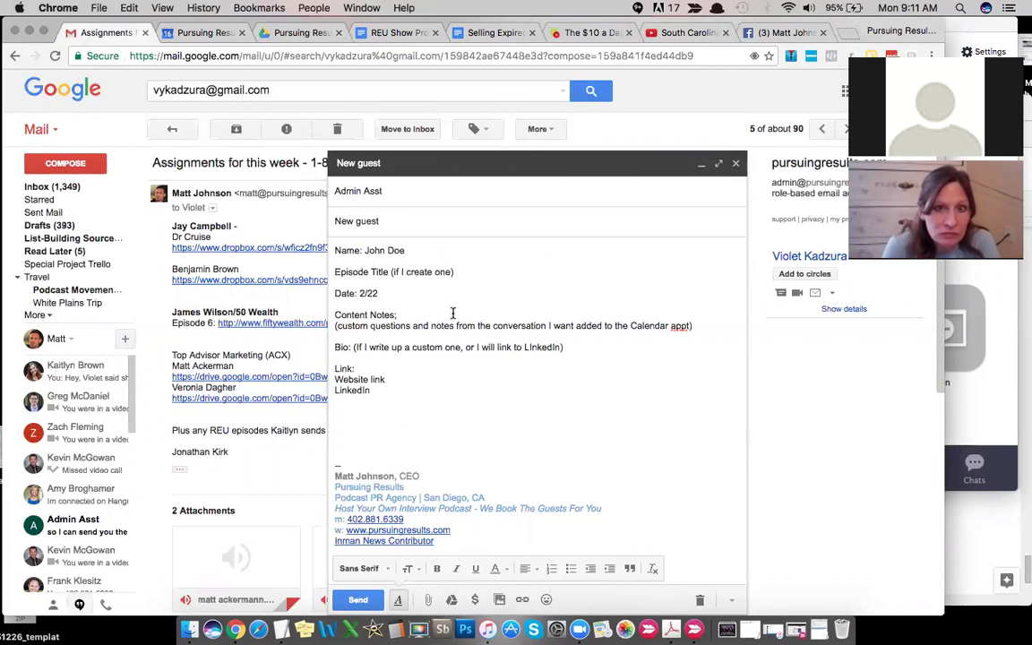
Step: Add the guest's website and LinkedIn URLs under the Link line of the draft
left_click_drag(406, 415, 329, 252)
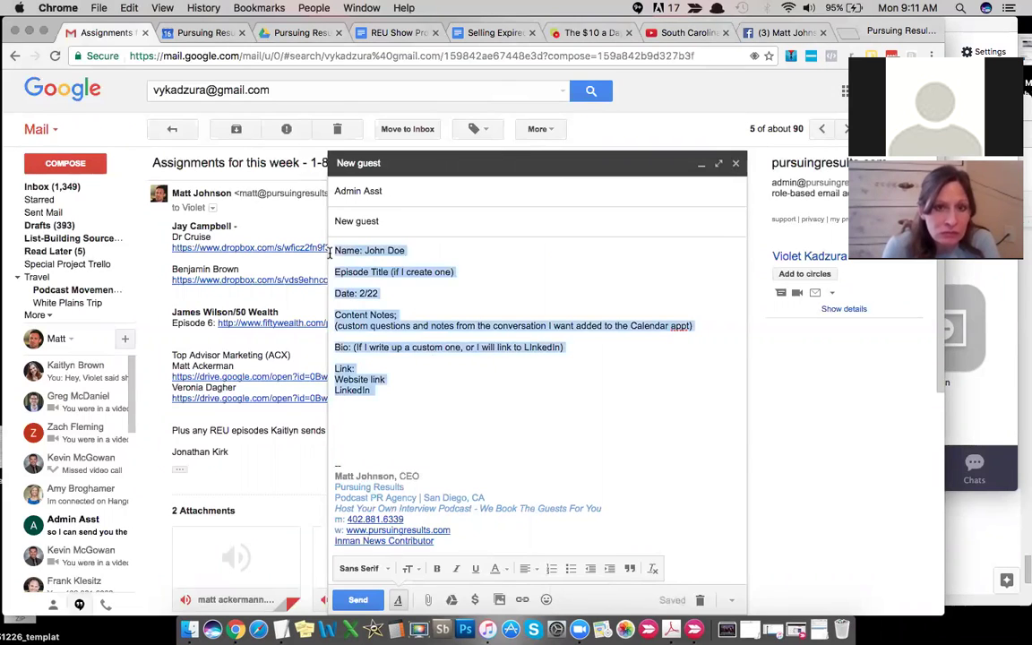
left_click(402, 405)
key("Return")
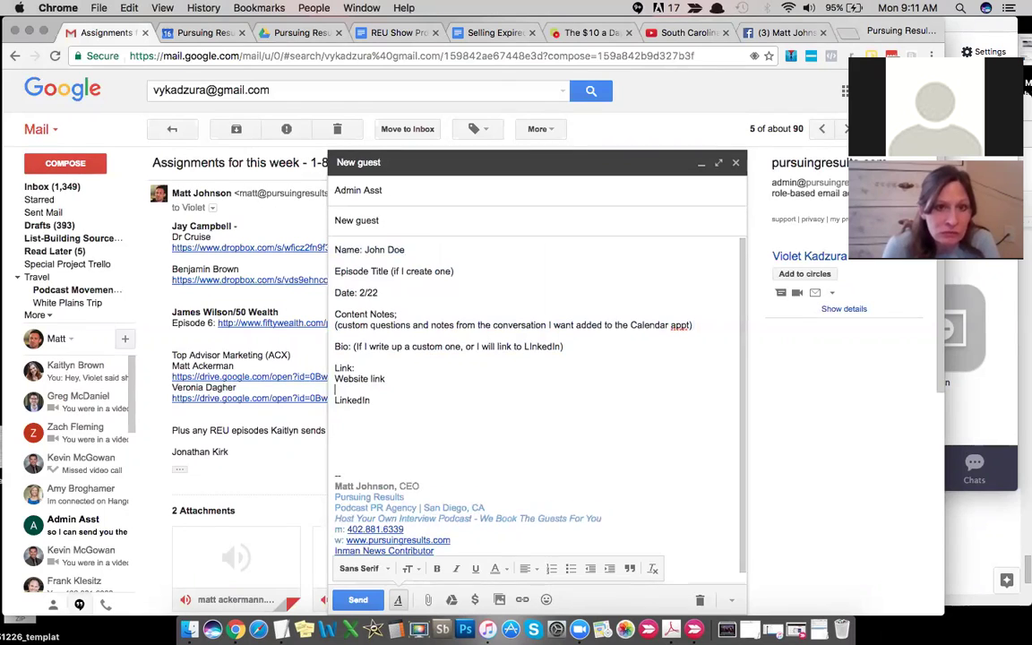
type("www.johndoeco")
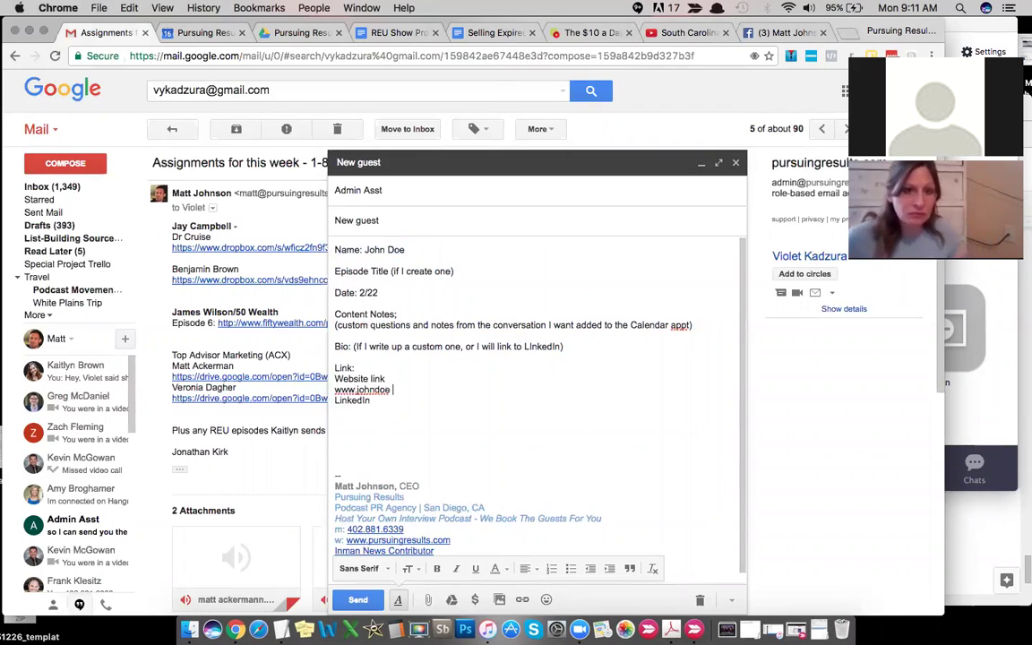
key("BackSpace")
key("BackSpace")
type(".com LinkedIn.")
type("com")
type("/johndoe")
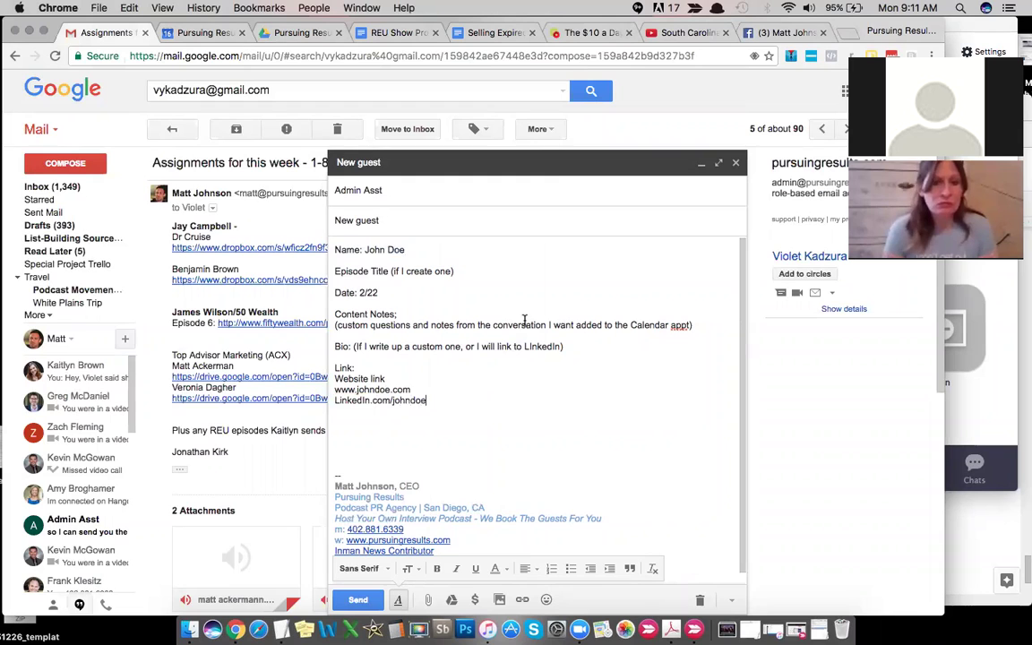
left_click(182, 36)
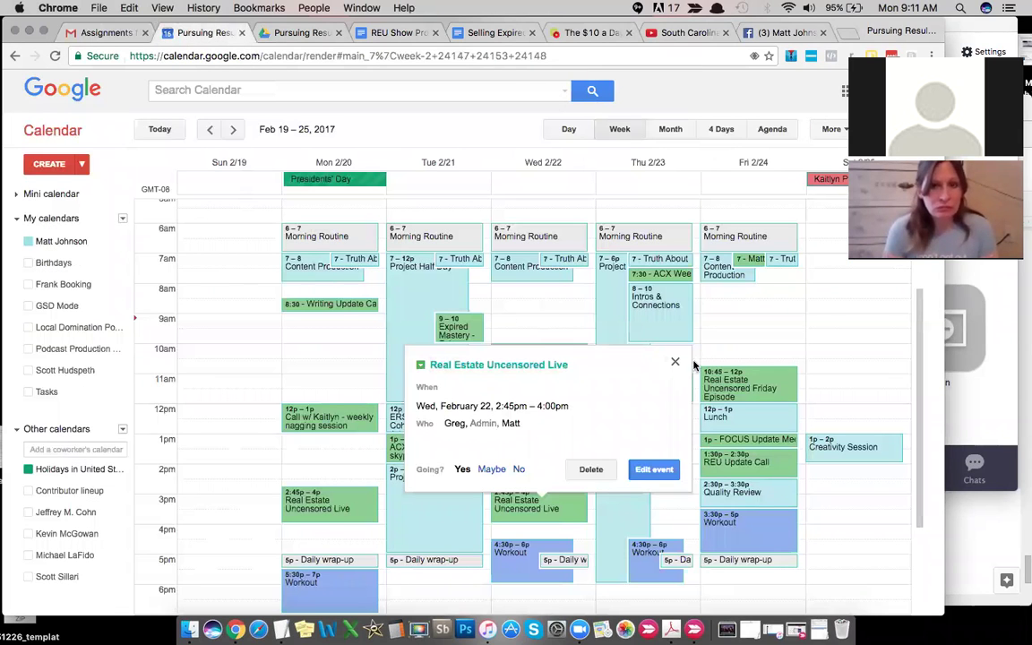
Step: Open Wednesday's 2:45pm Real Estate Uncensored Live event for editing
left_click(612, 331)
scroll(341, 367, "down", 2)
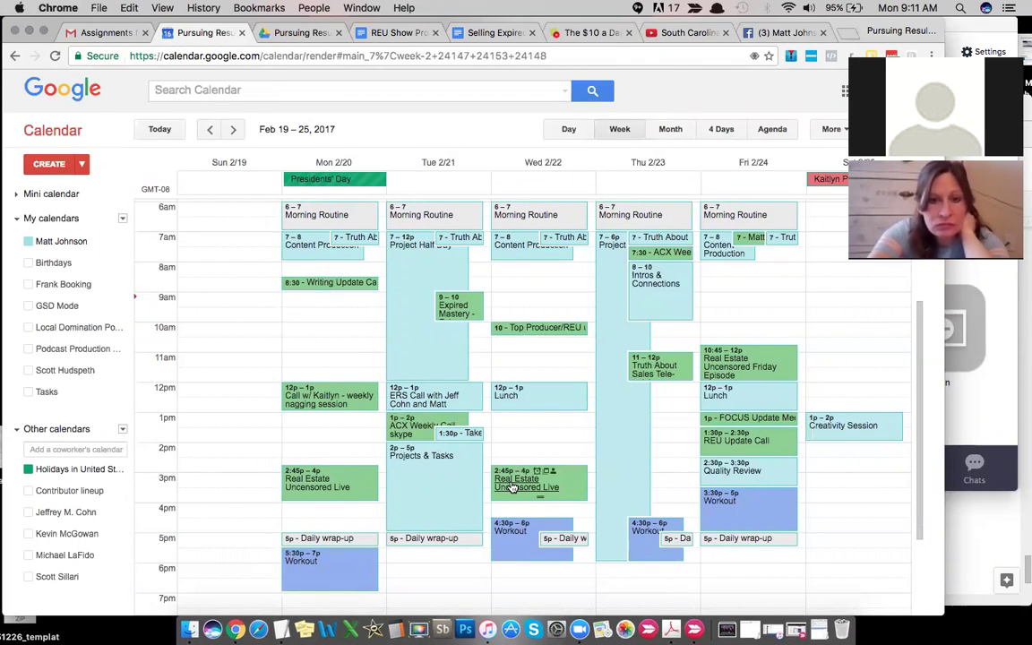
left_click(513, 486)
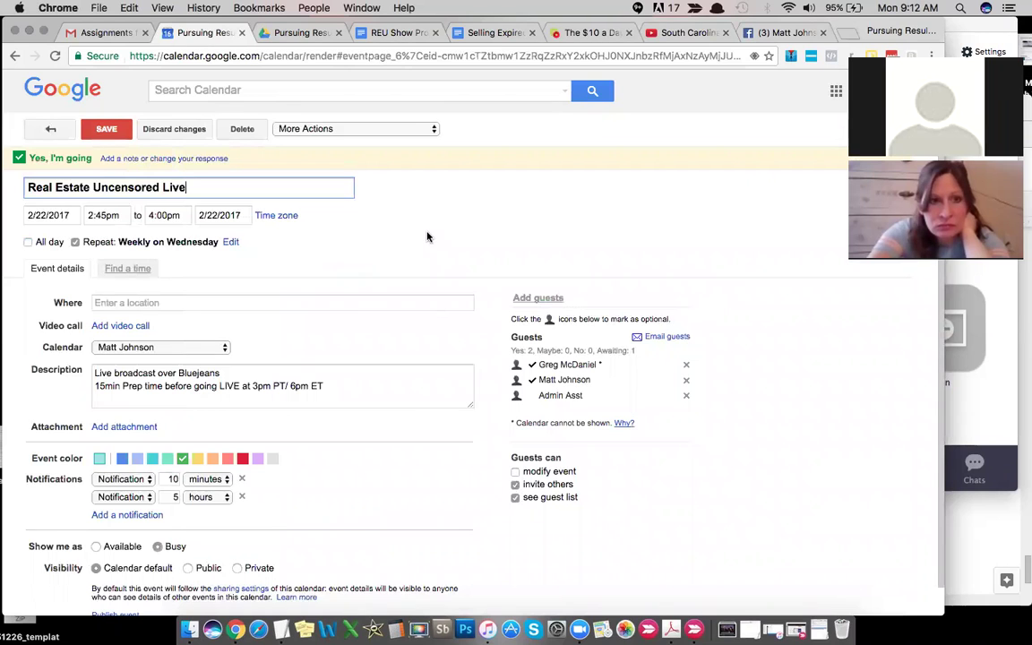
left_click(68, 32)
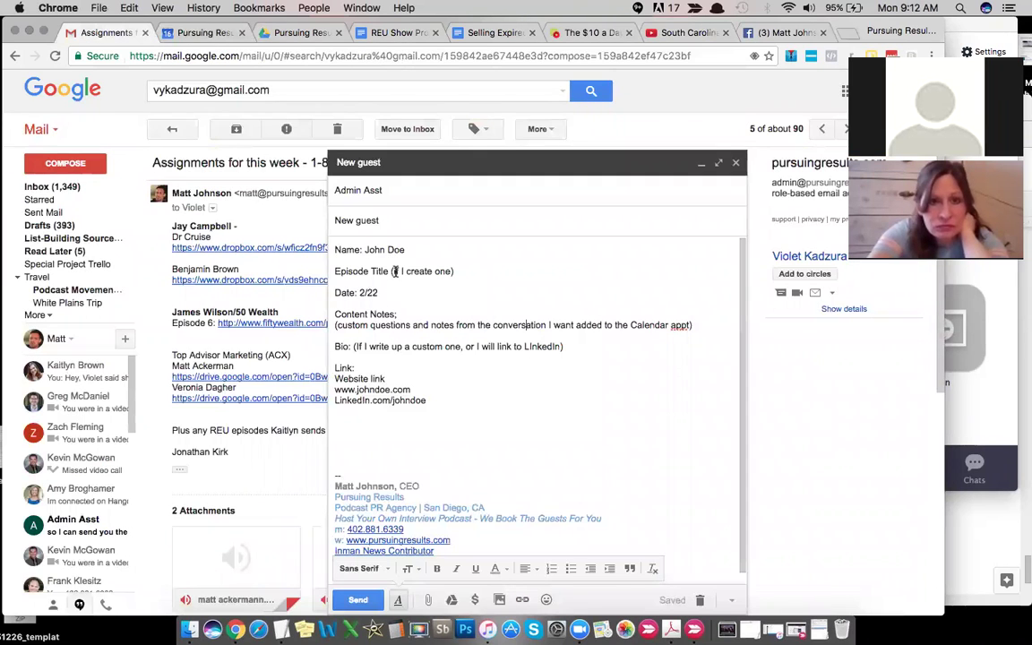
Step: Replace '(If I create one)' with 'Here IS Where The Title Goes' and paste it into the event title
left_click(391, 272)
key("shift+End")
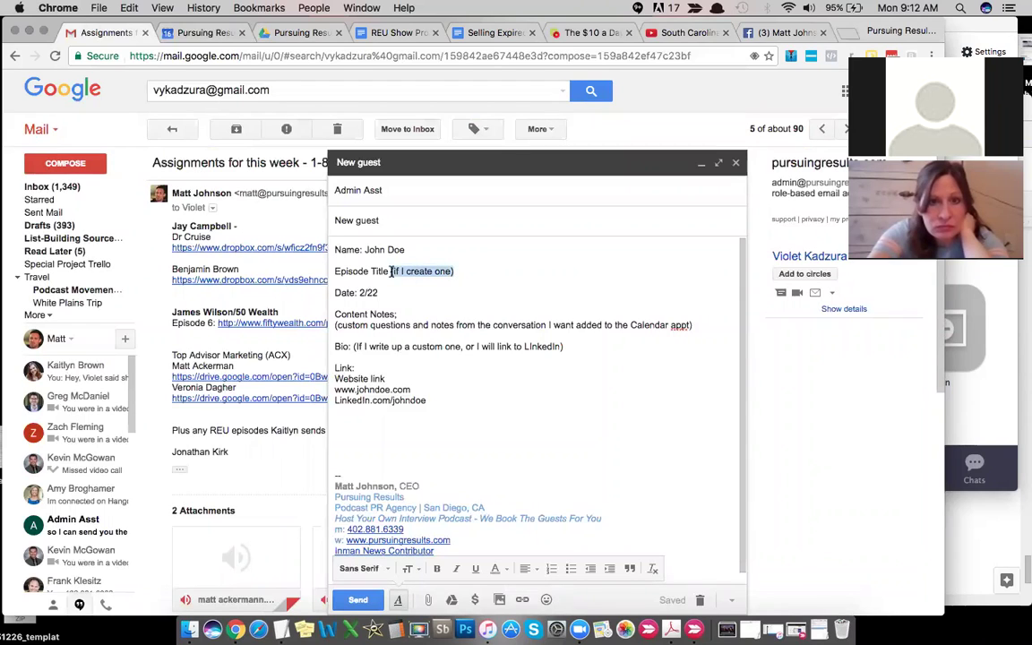
key("BackSpace")
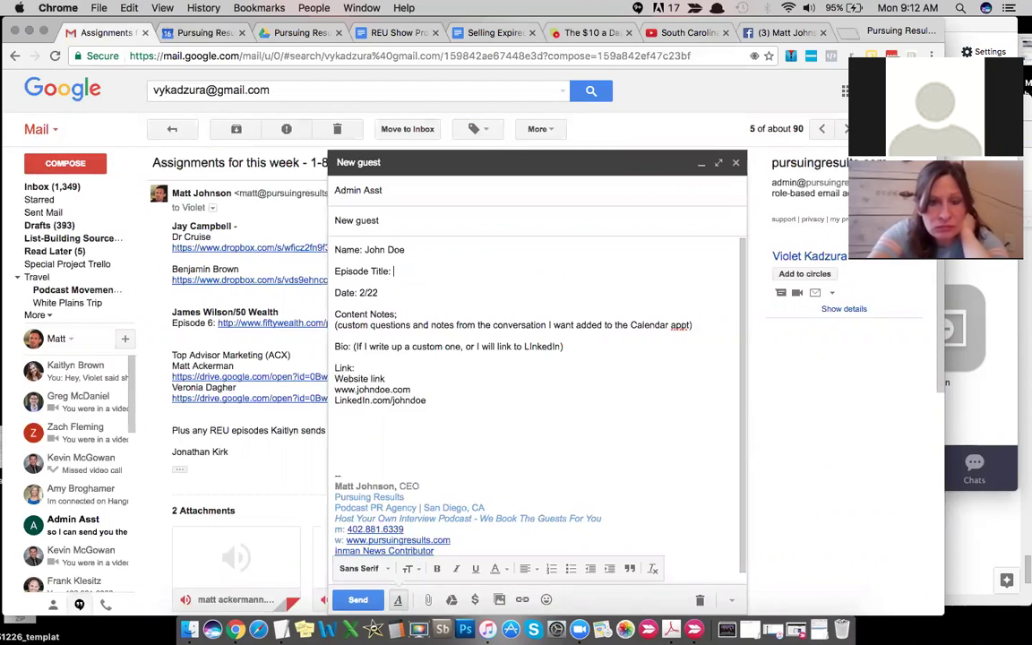
type("Here IS Where The Title Goes")
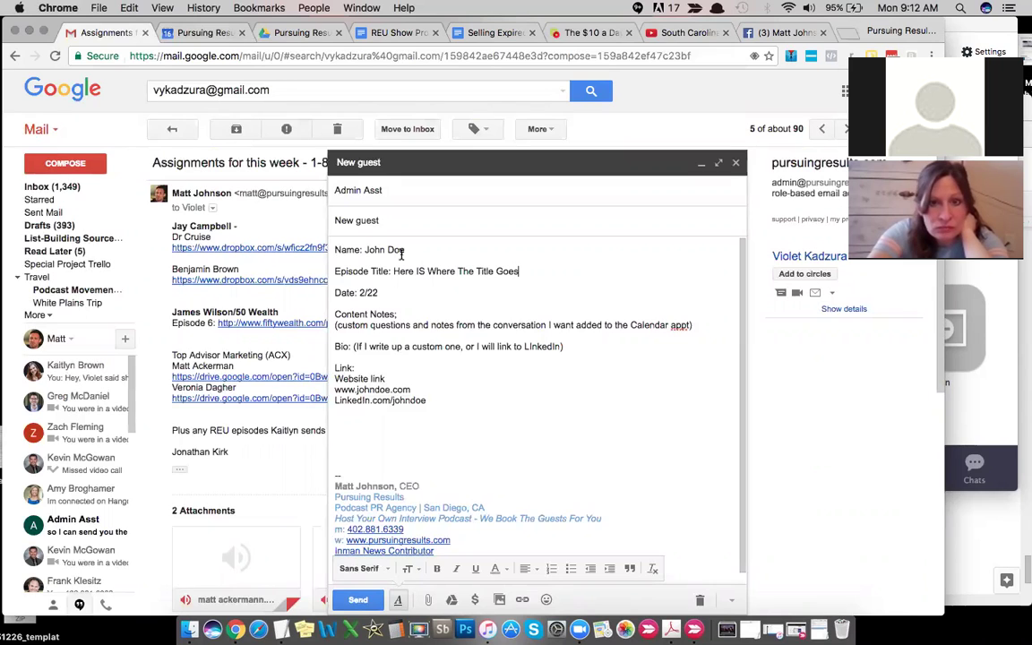
left_click(394, 270, "shift")
key("super+c")
left_click(205, 33)
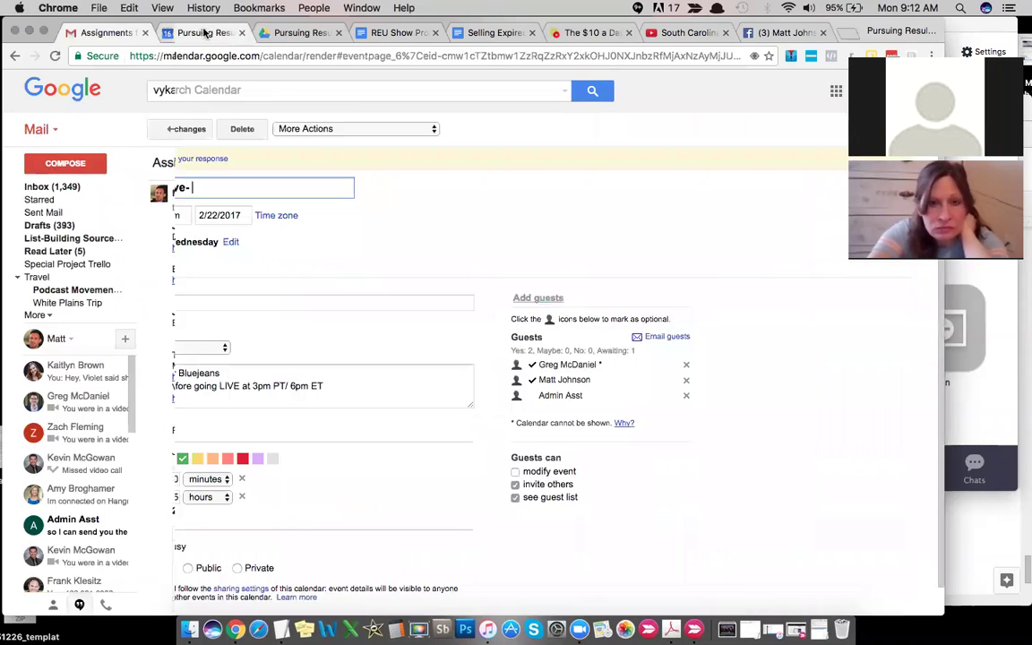
key("super+v")
type("w/")
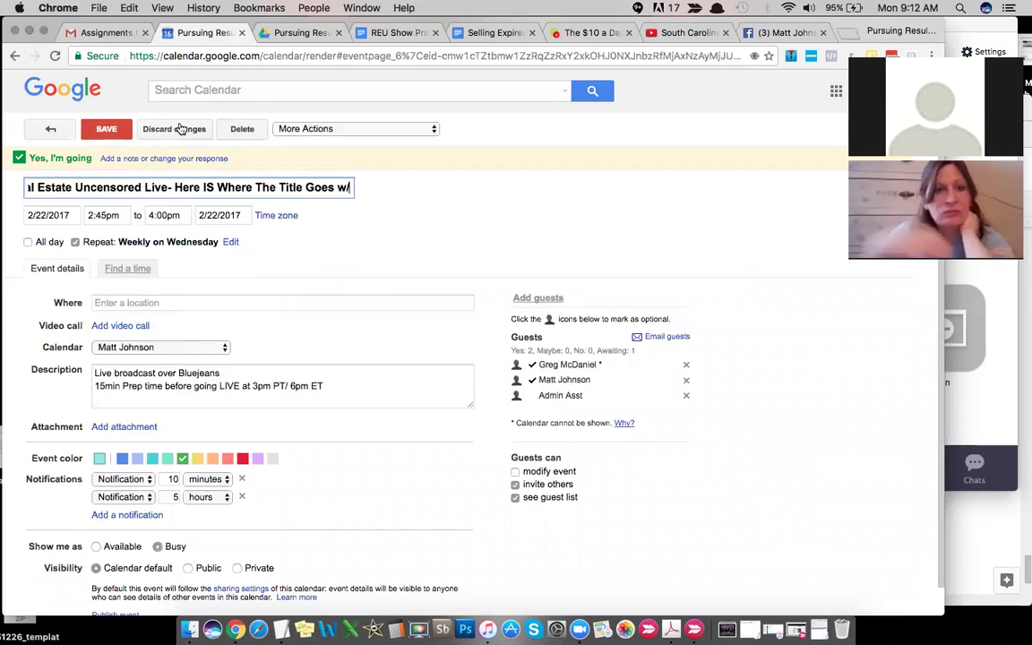
Step: Append 'w/' and the guest's name to the event title
left_click(95, 32)
left_click(431, 248)
left_click_drag(431, 248, 363, 250)
key("super+c")
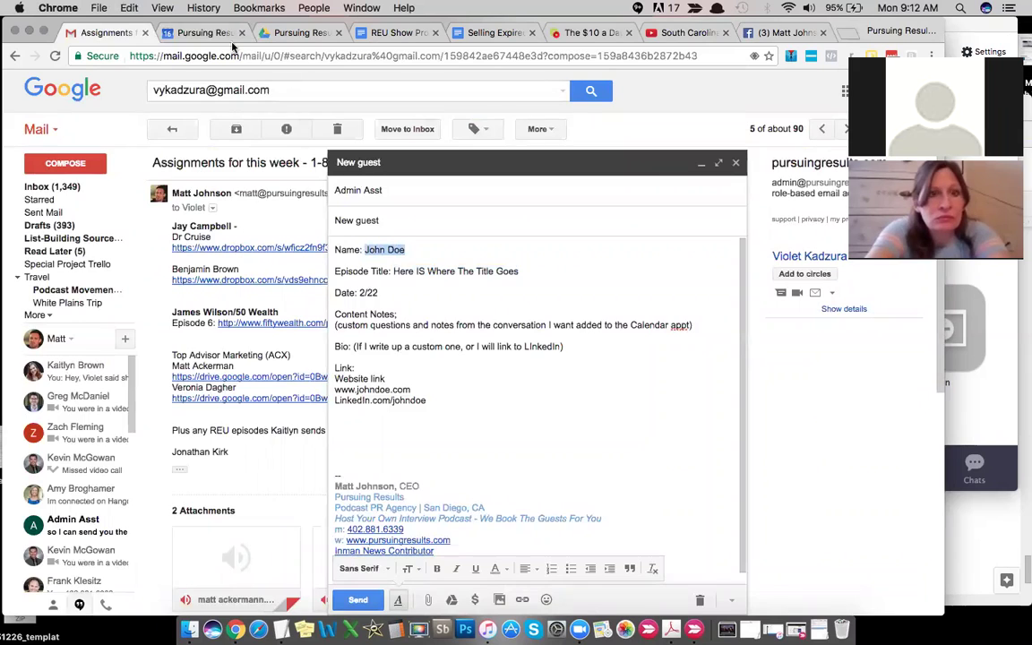
left_click(223, 34)
key("BackSpace")
key("BackSpace")
key("BackSpace")
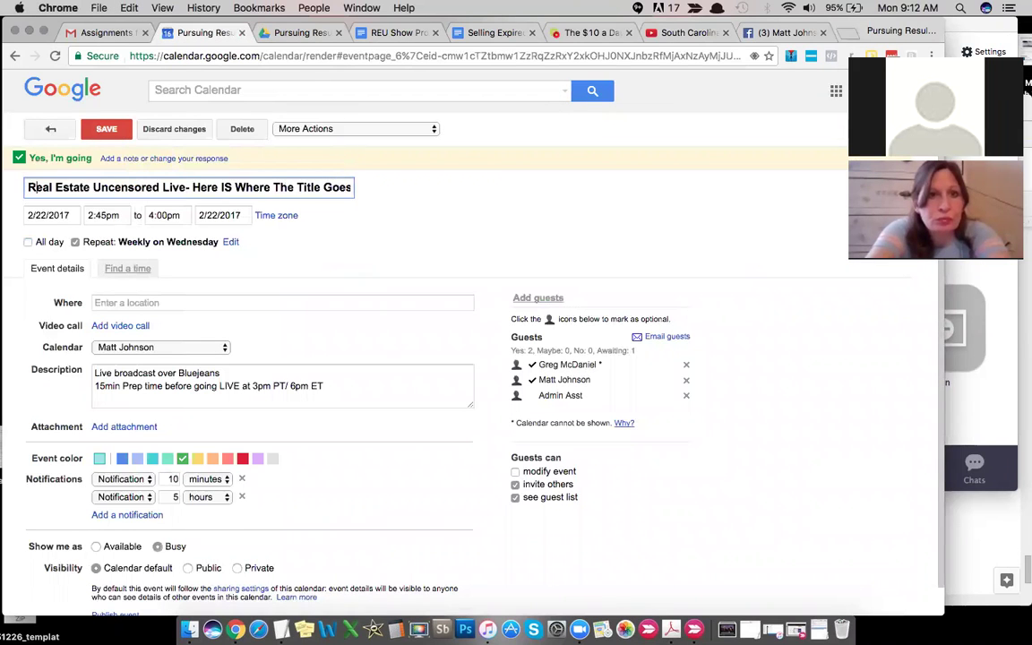
type("w/")
key("super+v")
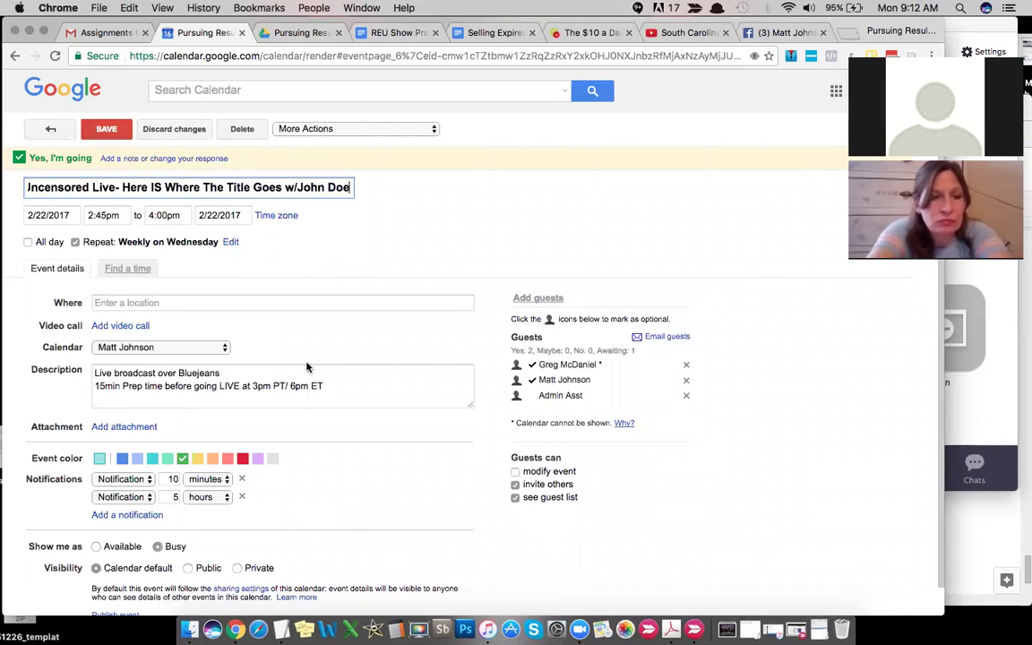
scroll(350, 287, "down", 1)
left_click(275, 188)
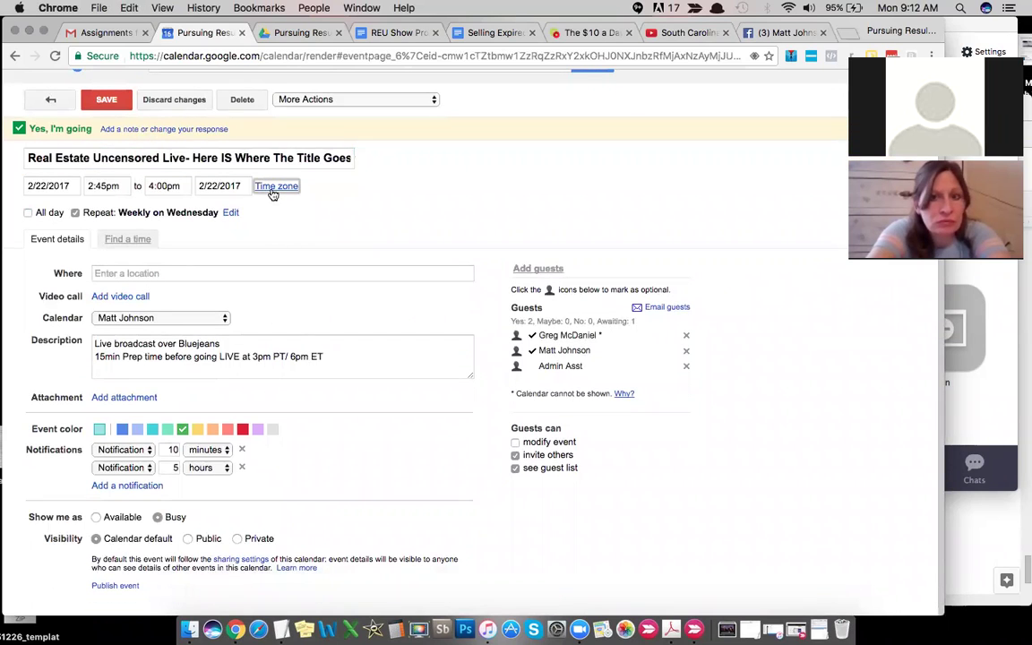
Step: Set the event time zone to (GMT-08:00) Pacific Time and add blank lines after the description
left_click(309, 396)
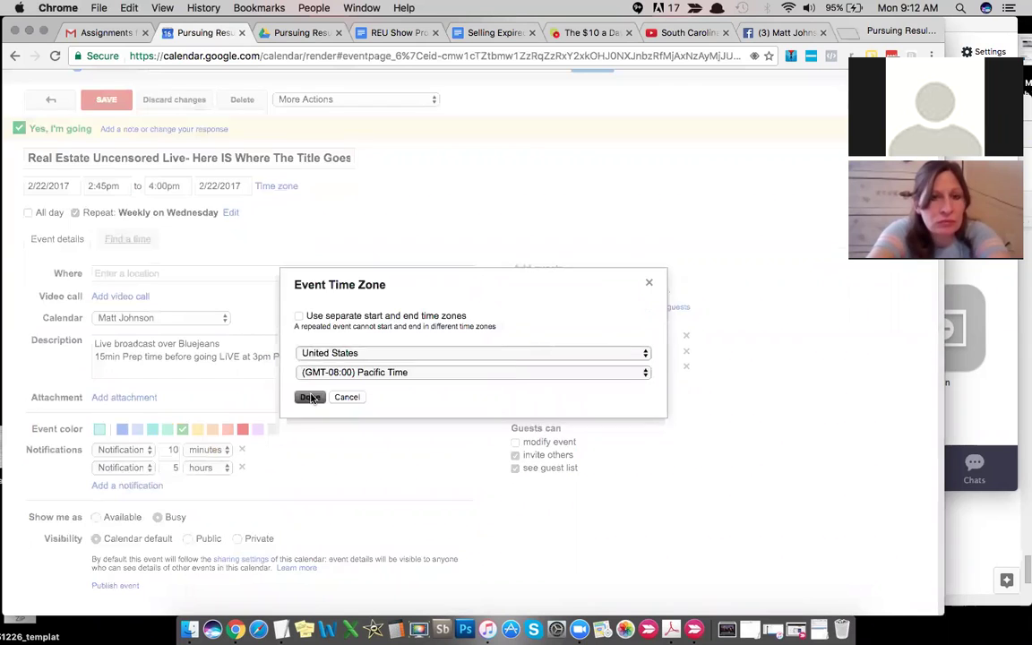
scroll(480, 186, "down", 1)
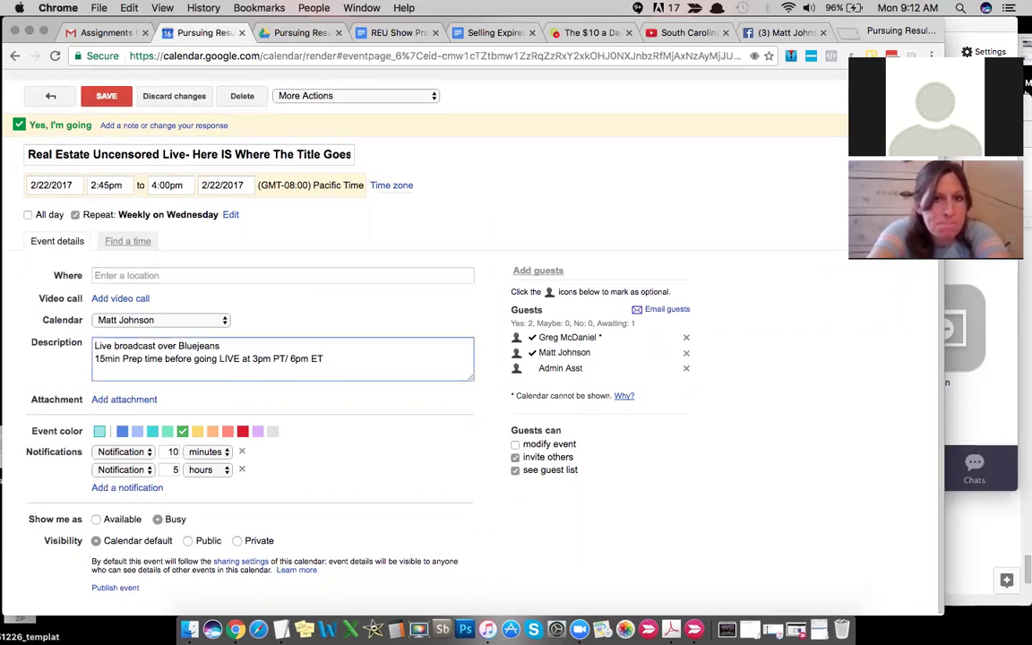
left_click(324, 358)
key("Return")
key("Return")
Step: Paste the draft's Content Notes, Bio and Link sections below the Bluejeans lines in the event description
left_click(101, 33)
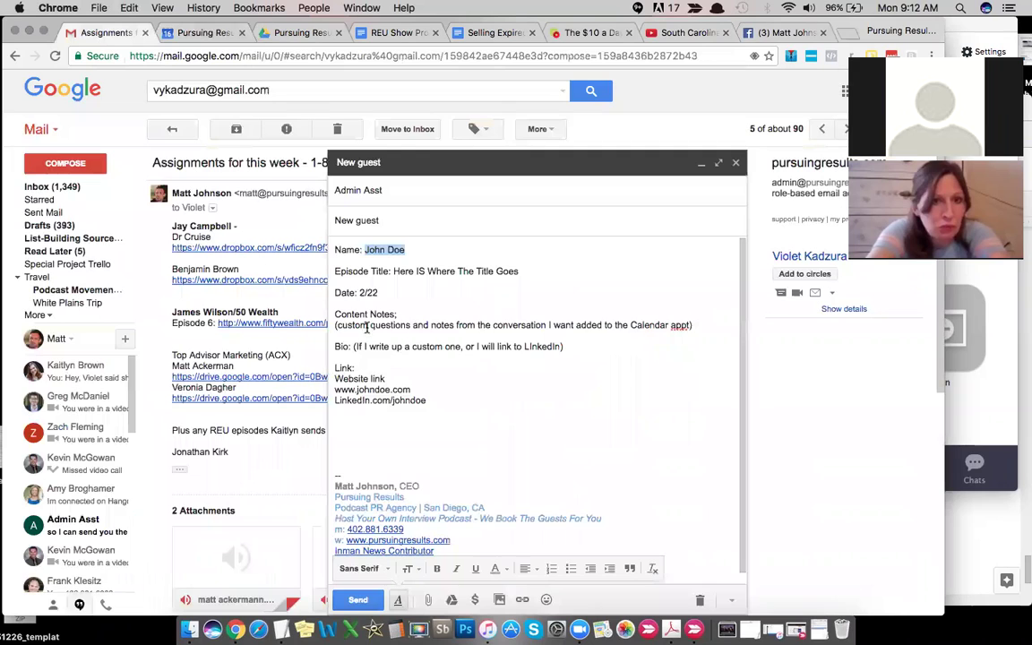
left_click_drag(335, 308, 435, 399)
key("super+c")
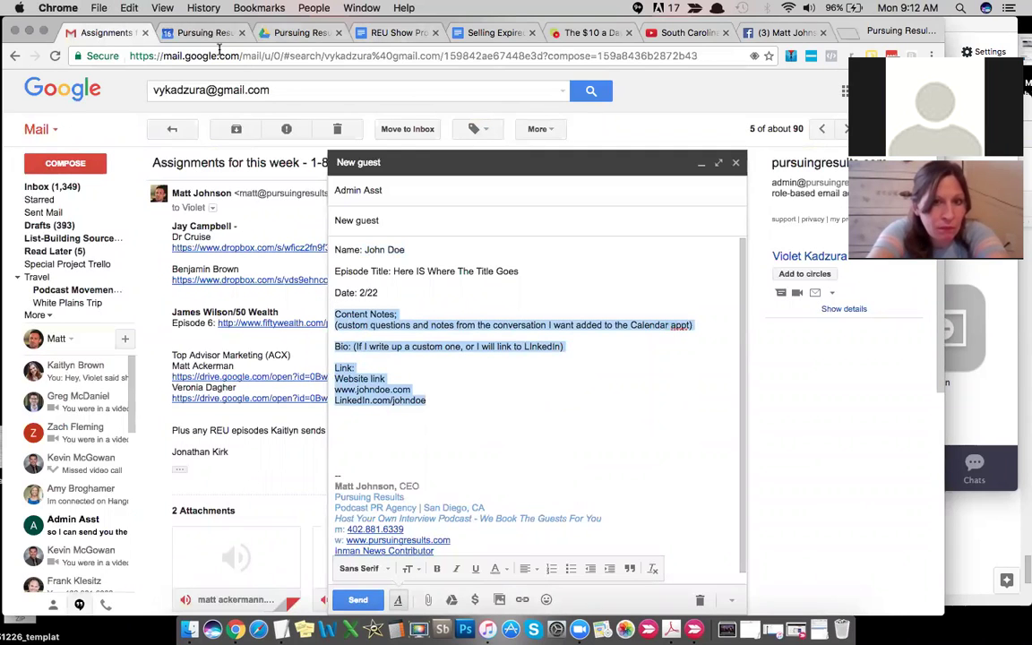
left_click(180, 31)
key("super+v")
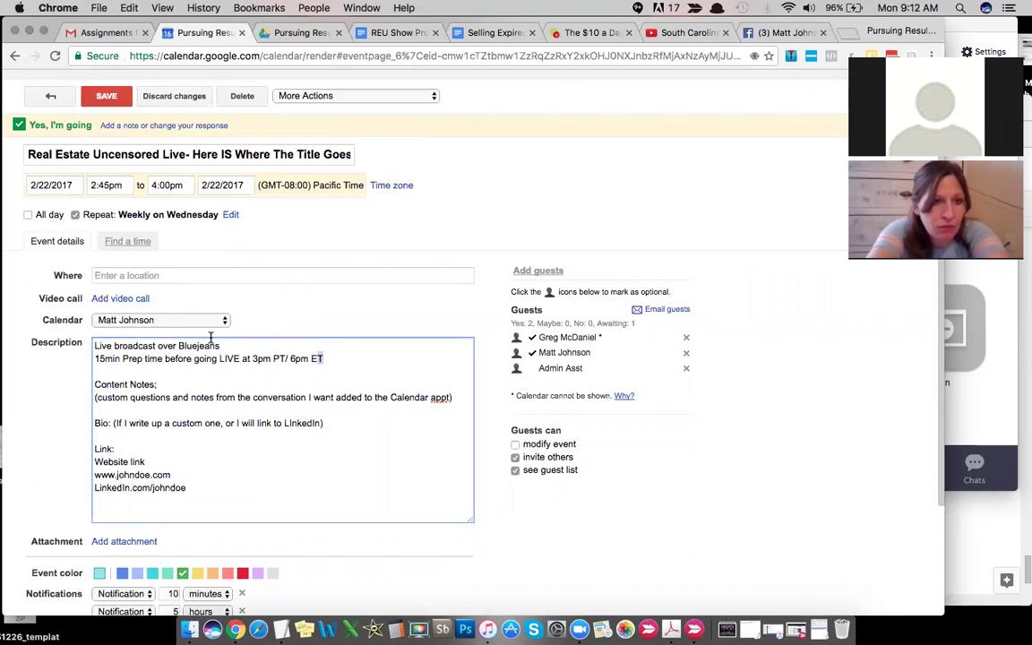
left_click_drag(324, 358, 120, 330)
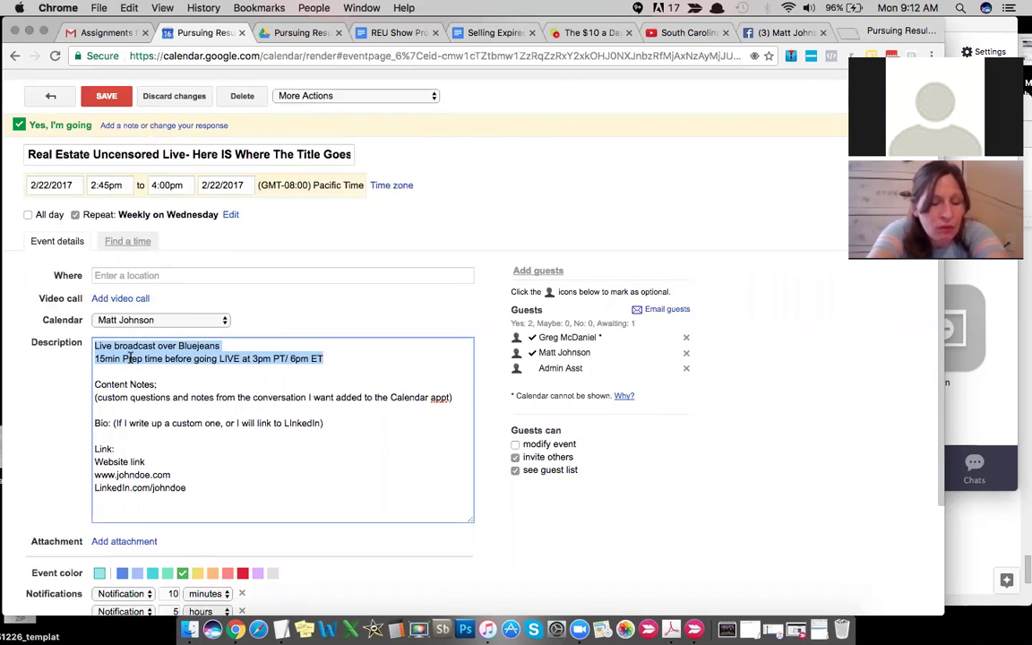
left_click(339, 353)
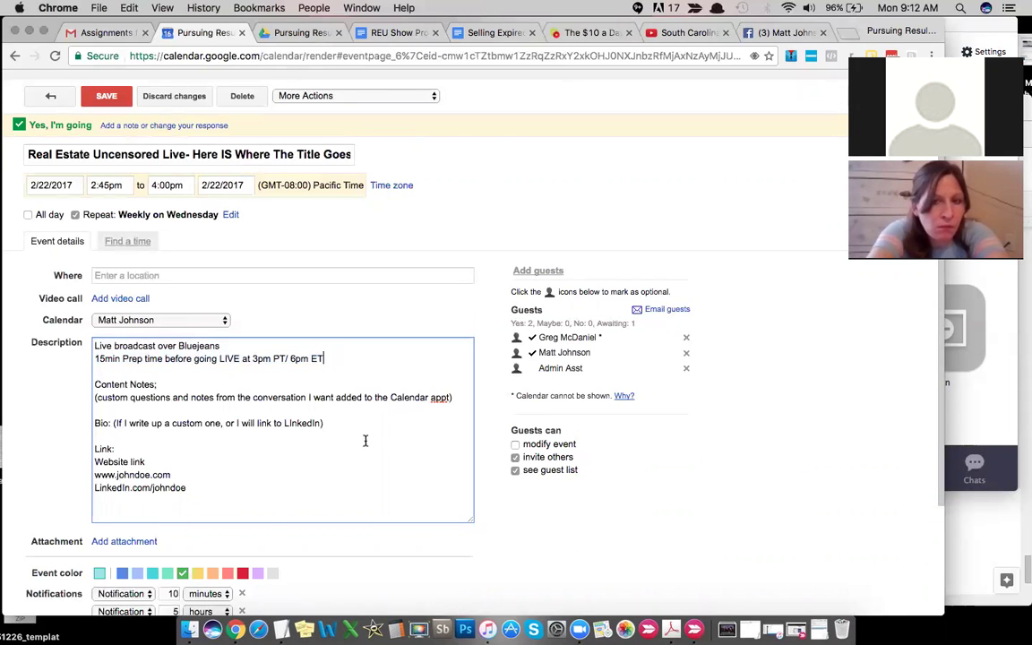
scroll(365, 440, "down", 3)
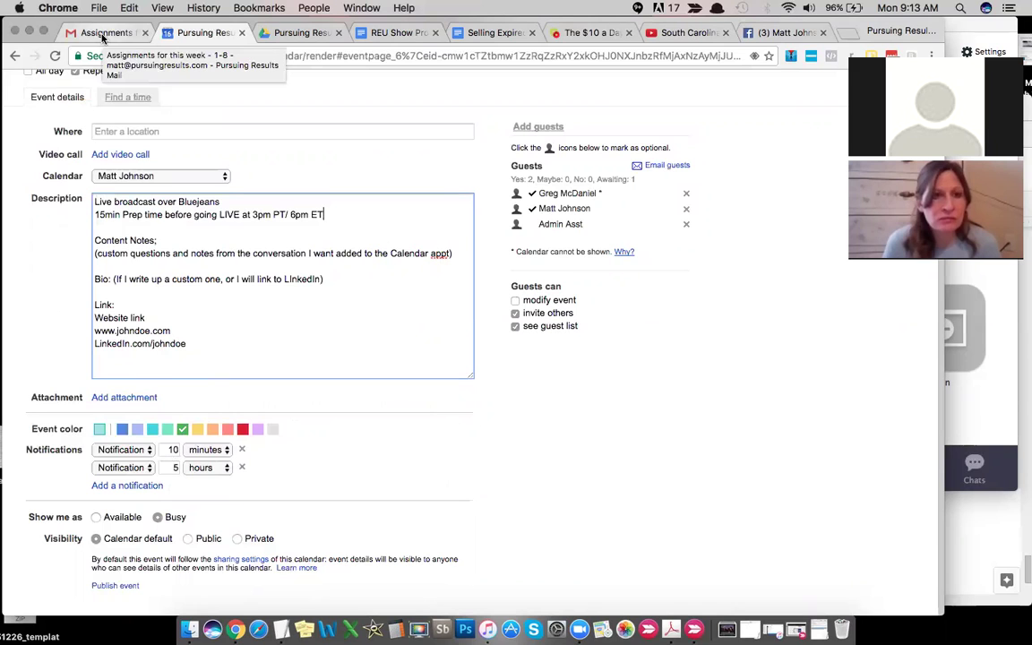
scroll(217, 310, "up", 1)
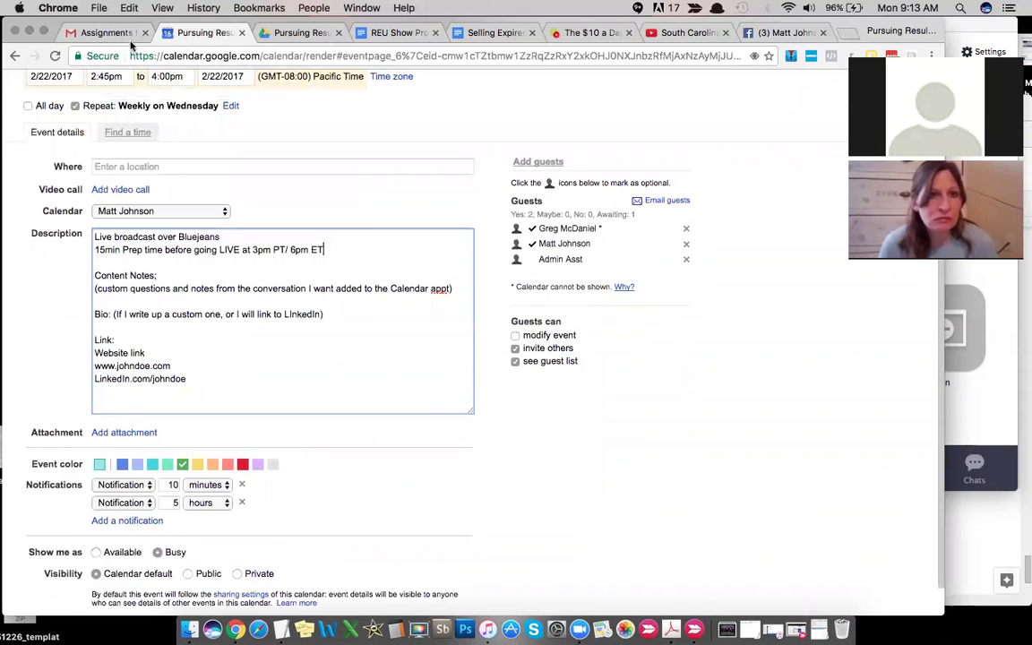
Step: Add an Email line with the guest's e-mail address under the name, then copy the address
left_click(103, 33)
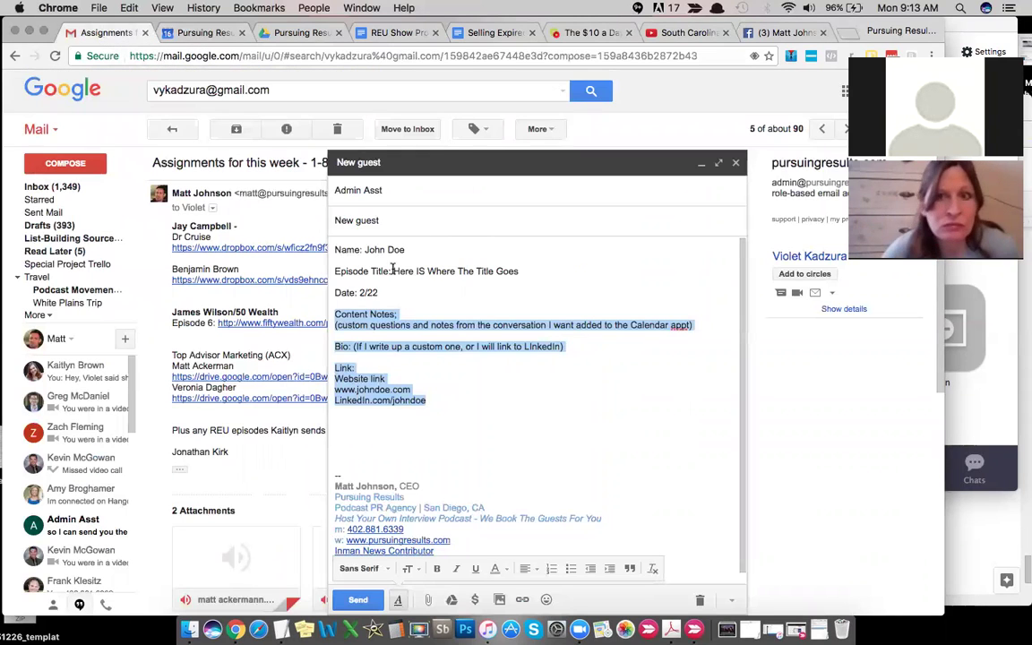
left_click(421, 248)
key("Return")
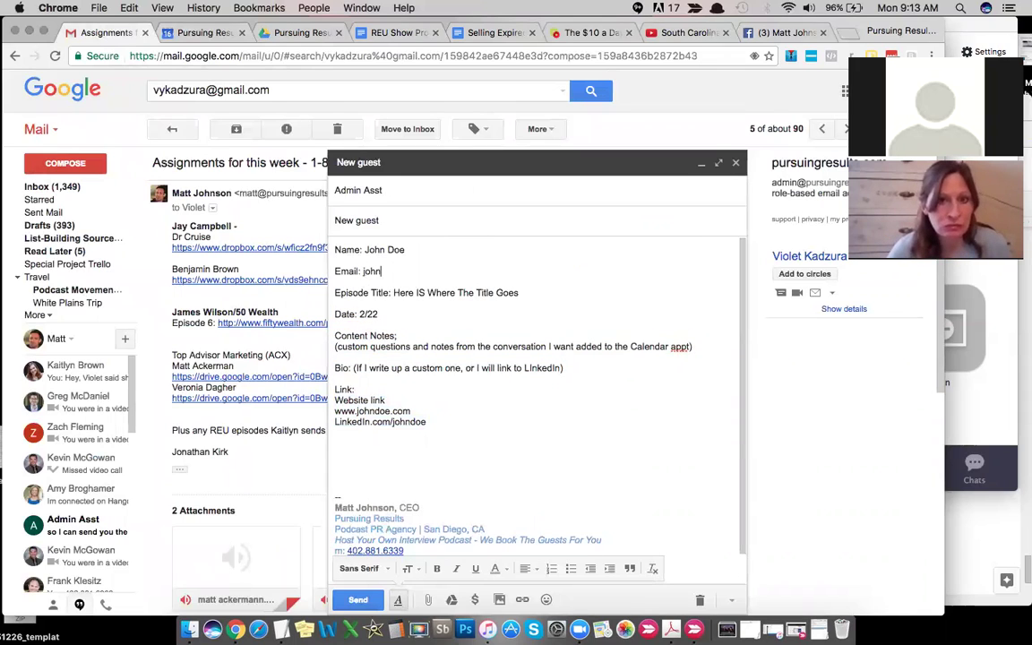
key("BackSpace")
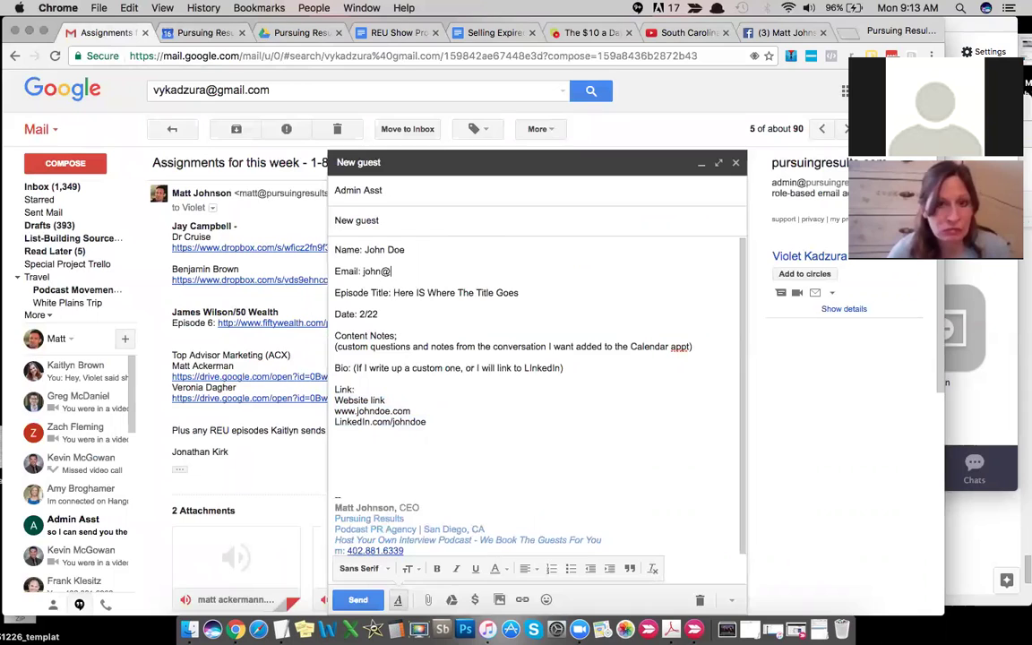
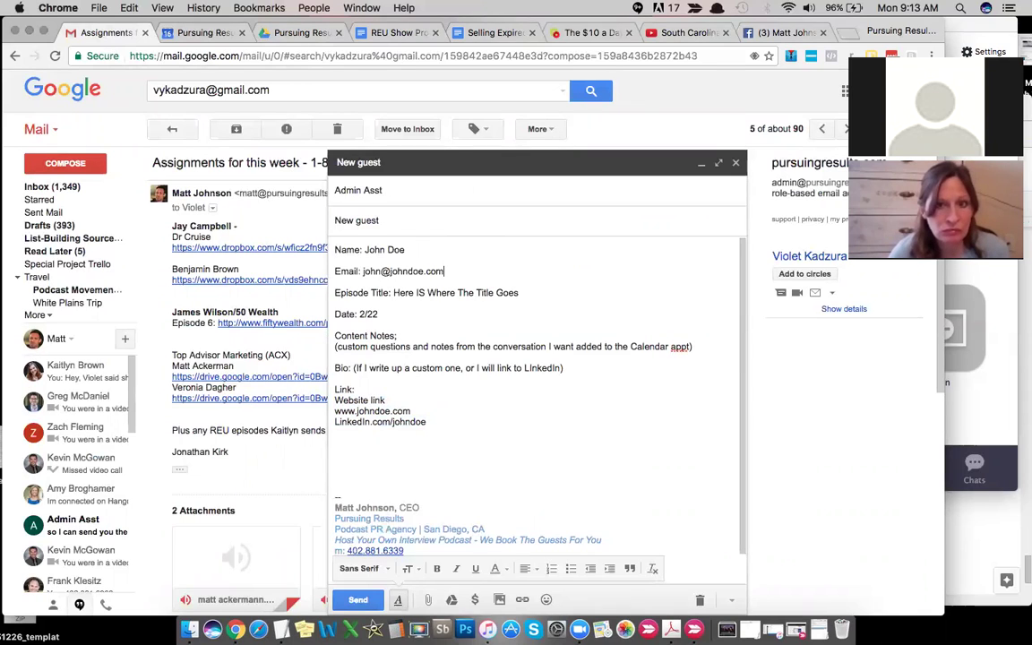
left_click_drag(364, 271, 445, 270)
key("ctrl+c")
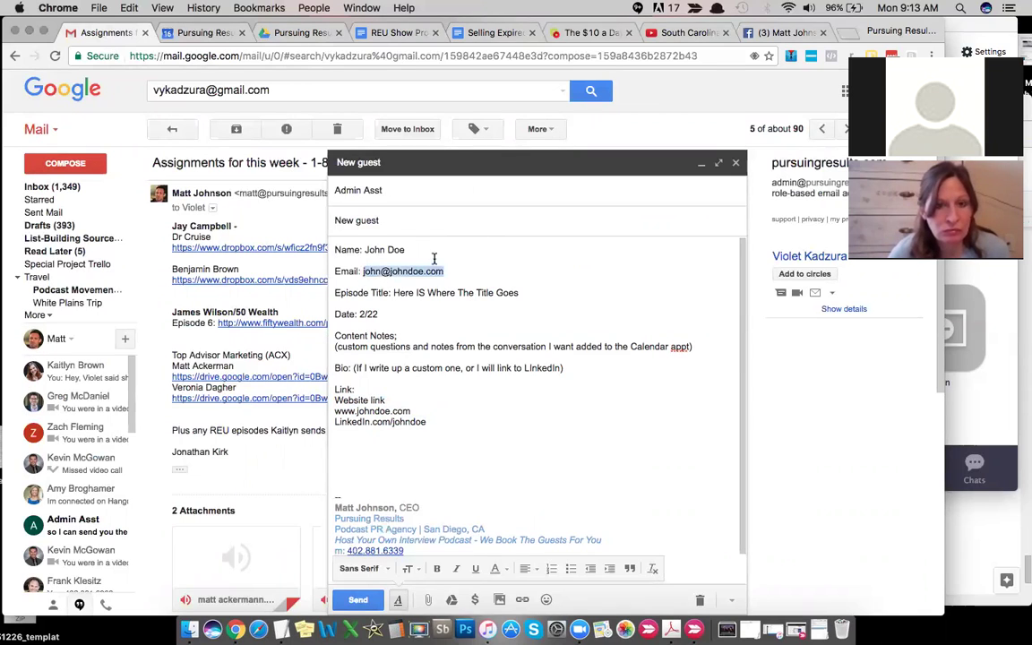
key("ctrl+Tab")
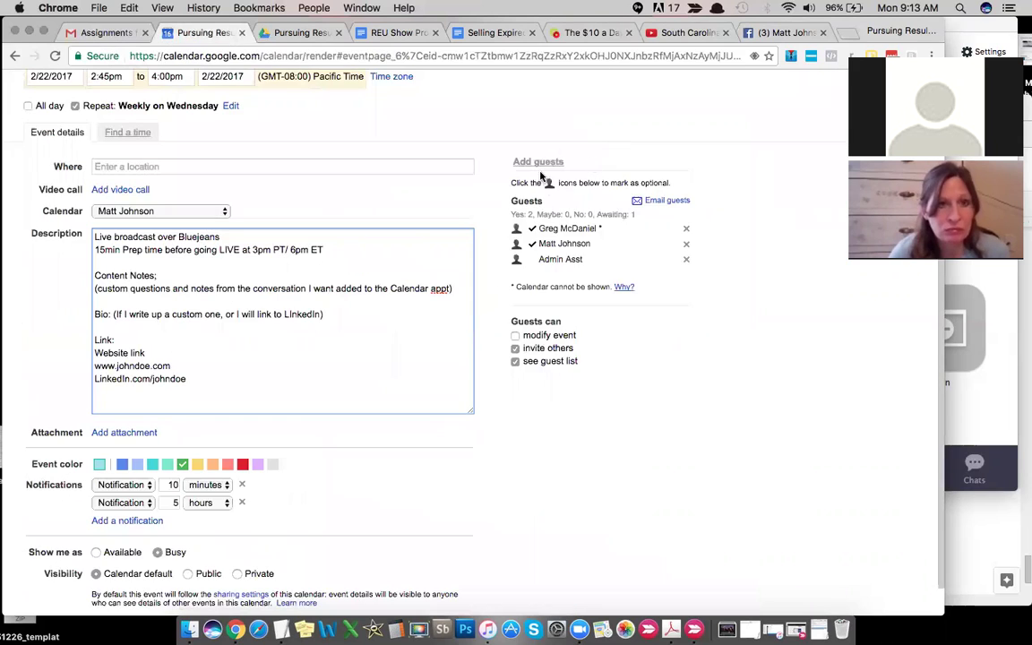
Step: Add the guest's e-mail address to the event's guest list
left_click(538, 161)
key("ctrl+v")
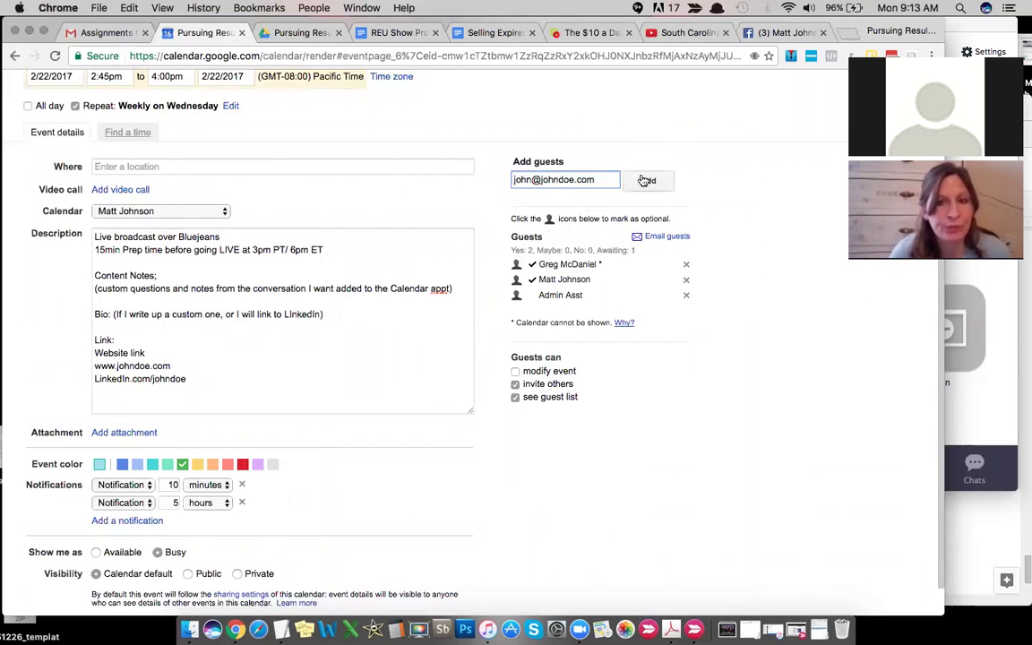
left_click(647, 180)
scroll(386, 197, "up", 3)
scroll(380, 197, "up", 1)
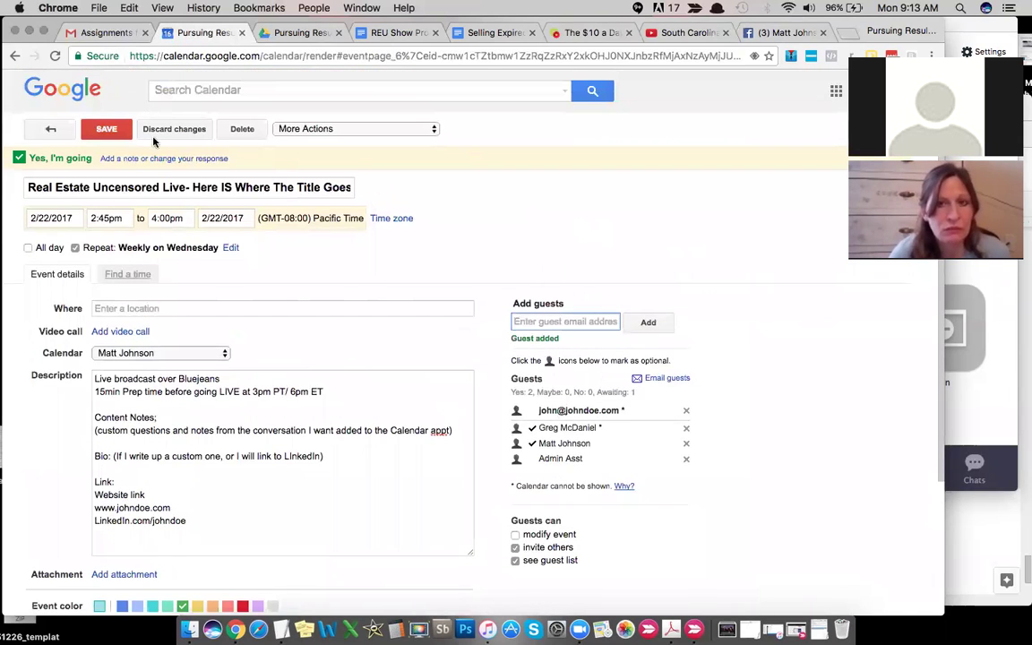
left_click(107, 130)
scroll(655, 254, "down", 3)
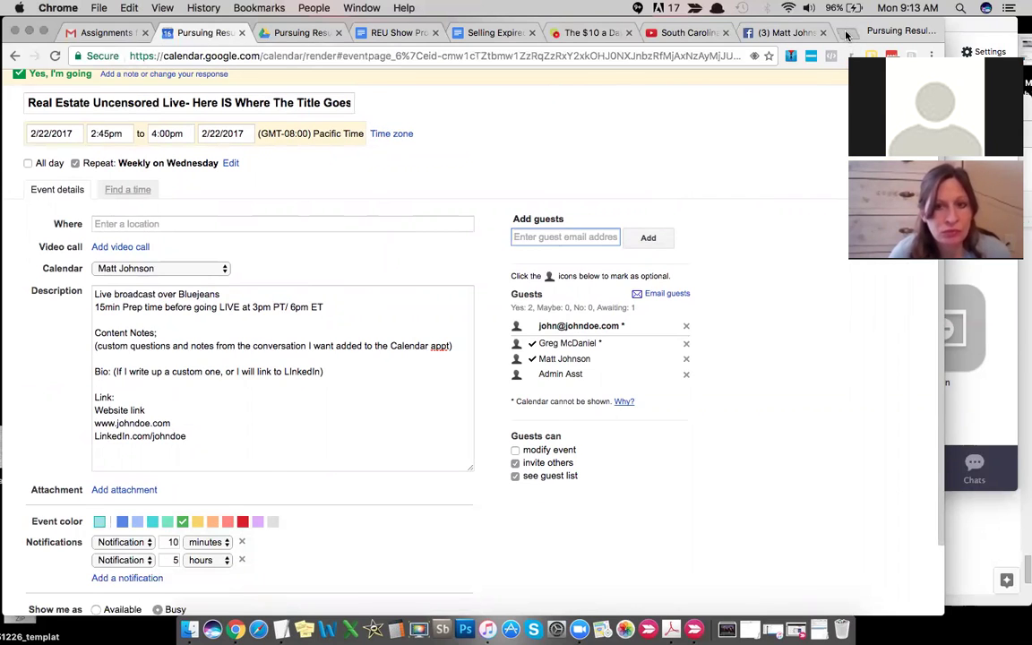
Step: Open Trello in a new browser tab
key("super+t")
type("tre")
key("Return")
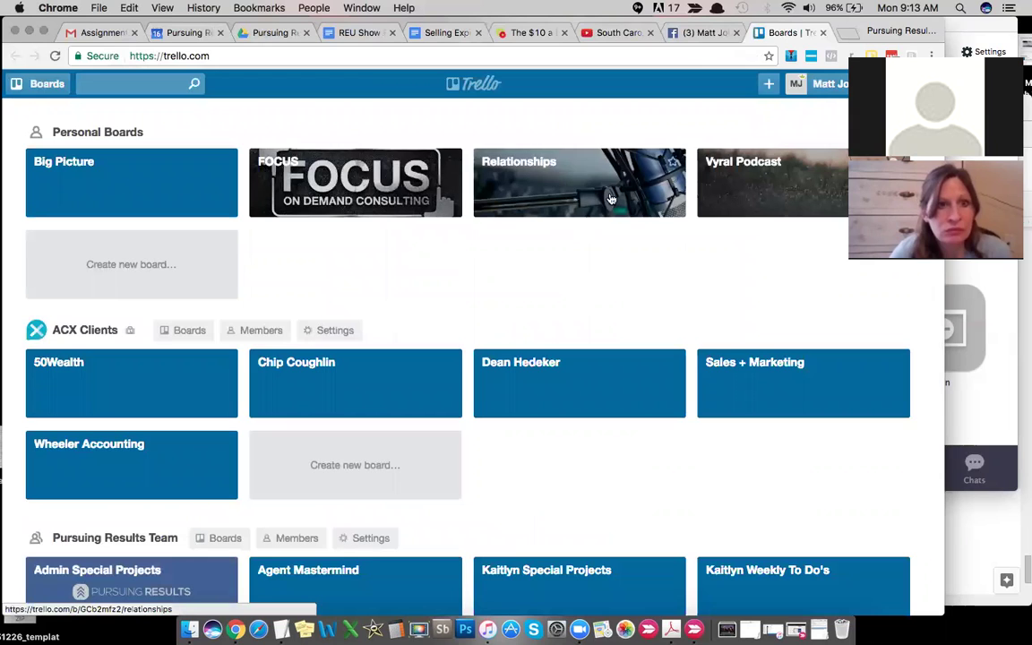
Step: Open the Real Estate Uncensored board, check the Template Card checklist, and scan the weekly lists
scroll(422, 264, "down", 5)
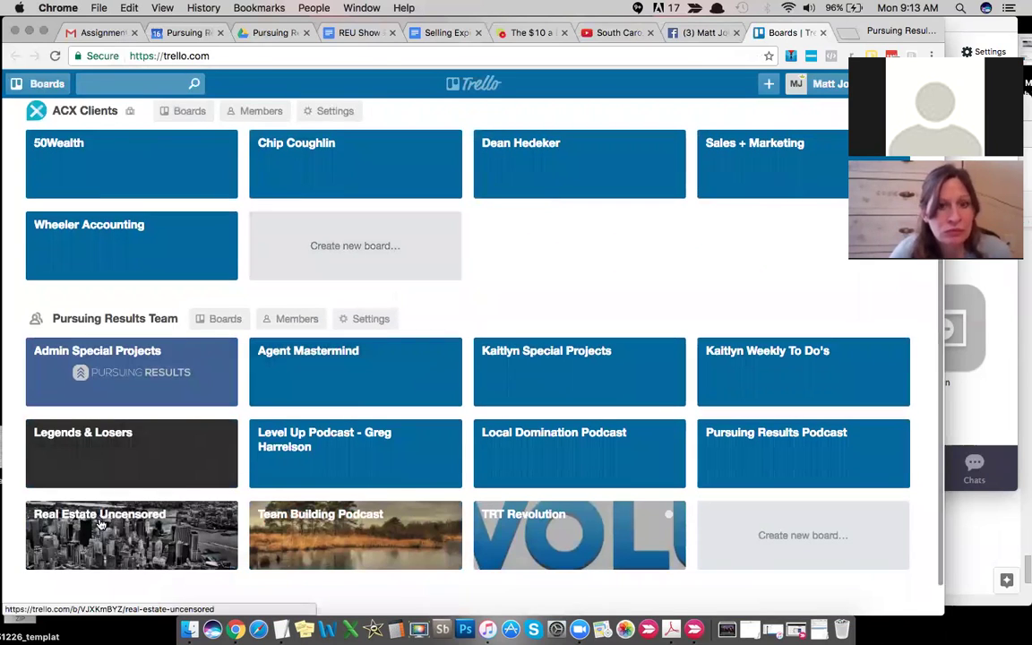
left_click(98, 529)
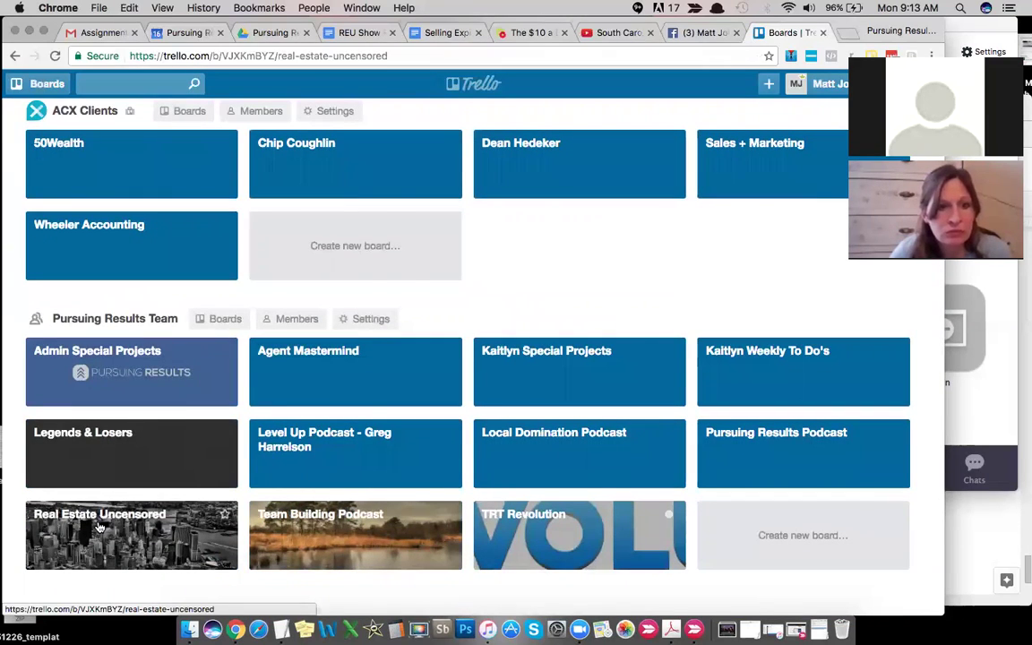
scroll(417, 447, "right", 10)
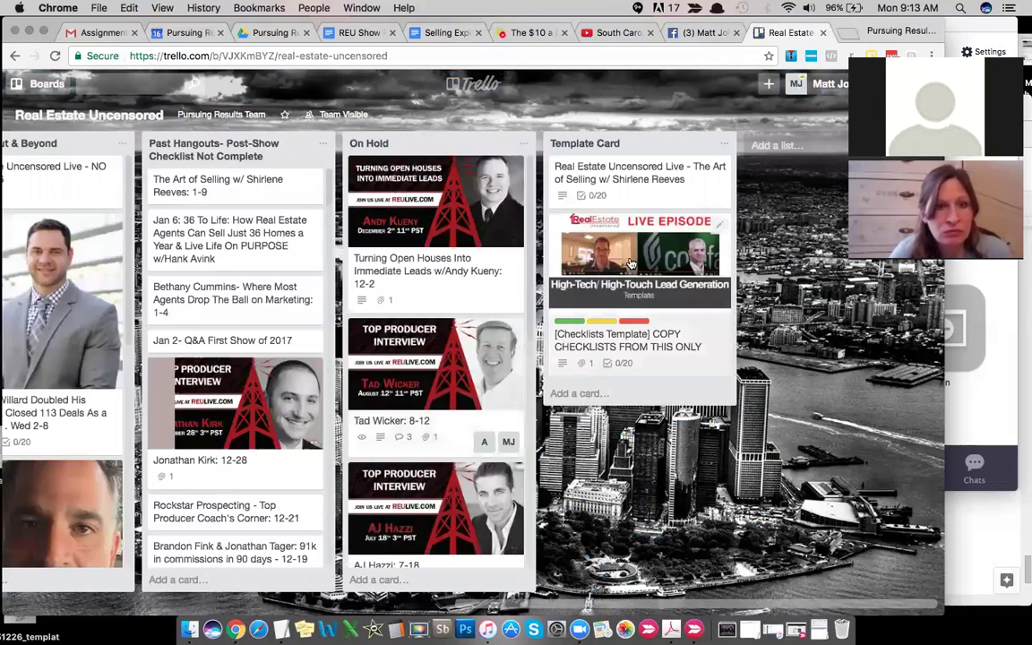
left_click(631, 262)
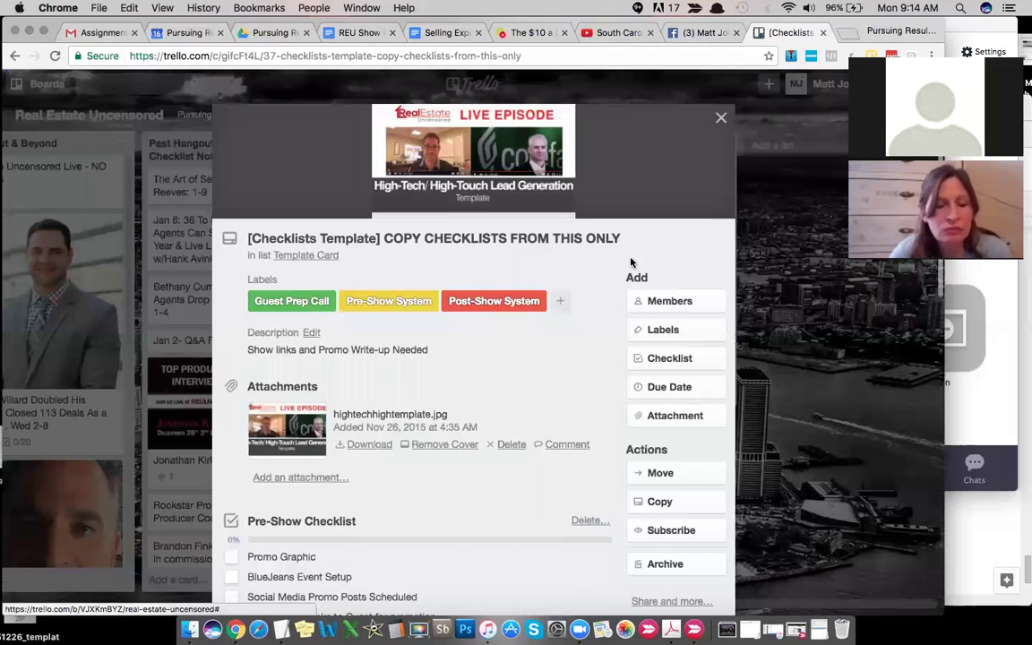
left_click(721, 119)
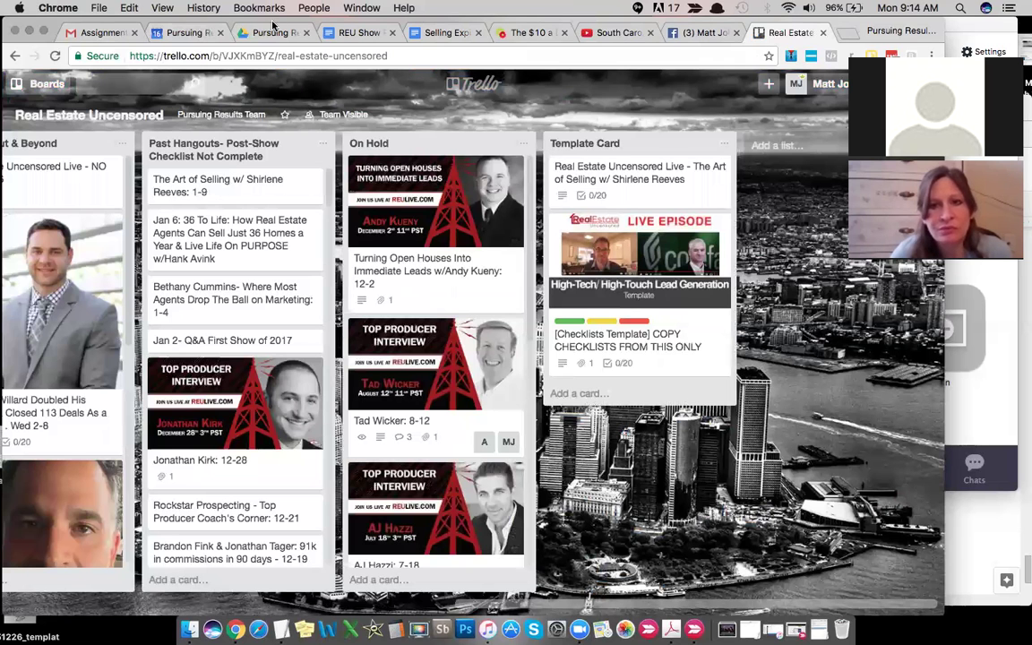
scroll(363, 295, "left", 9)
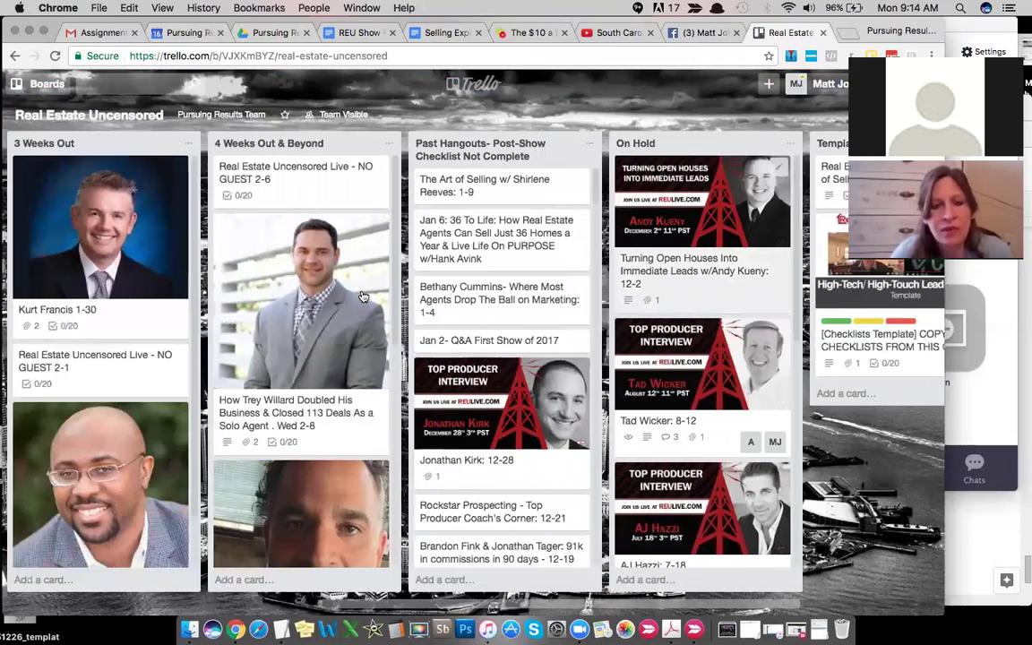
scroll(363, 296, "left", 2)
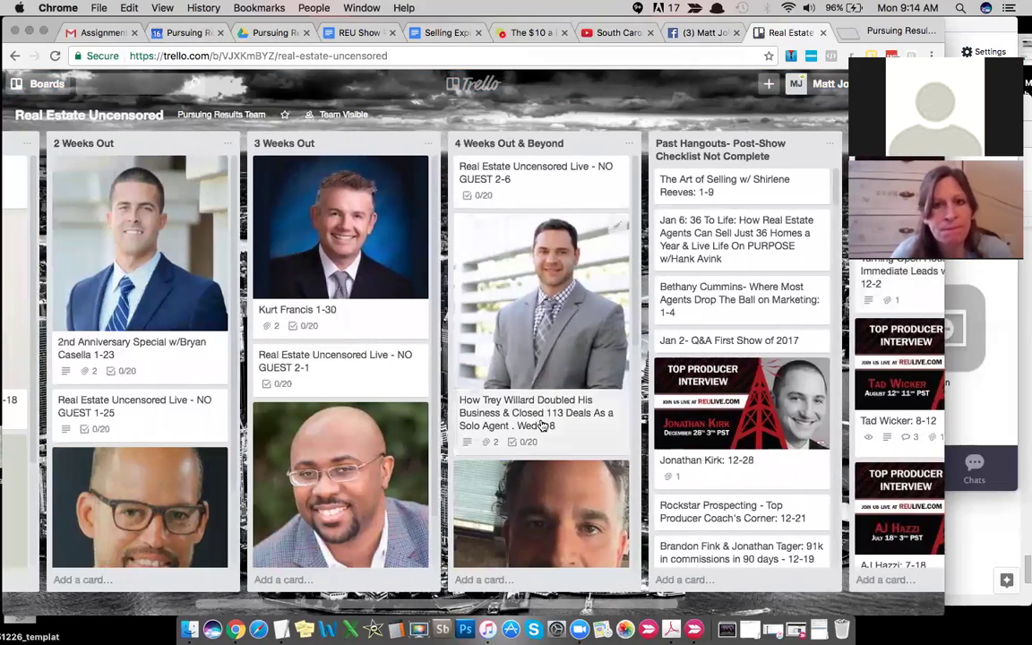
scroll(541, 426, "down", 5)
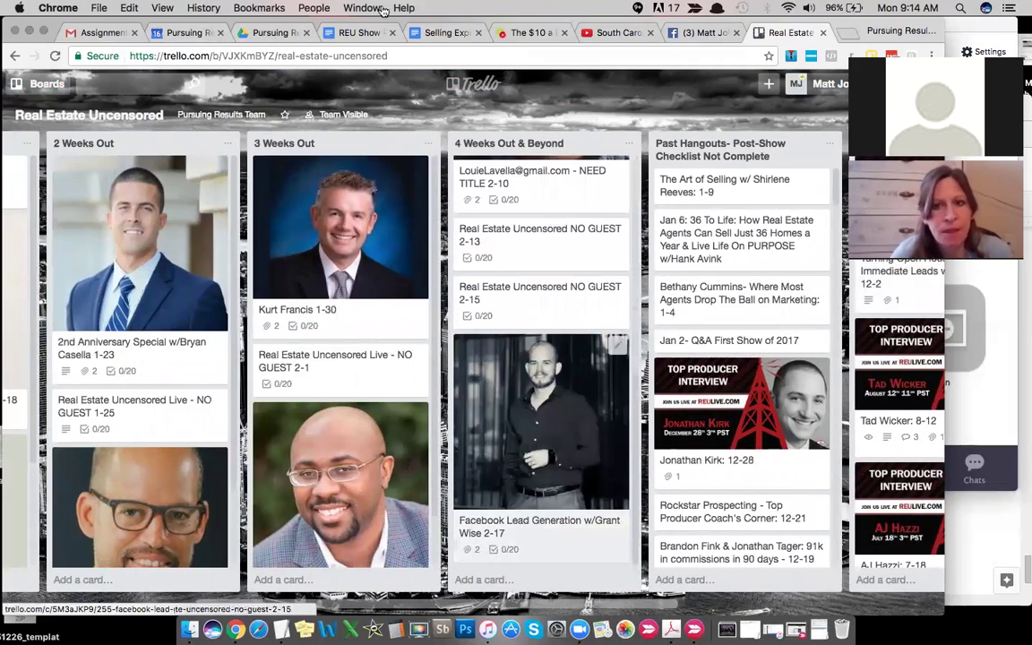
Step: Review the guest draft's name, email, episode title, date, notes, bio and links
left_click(170, 32)
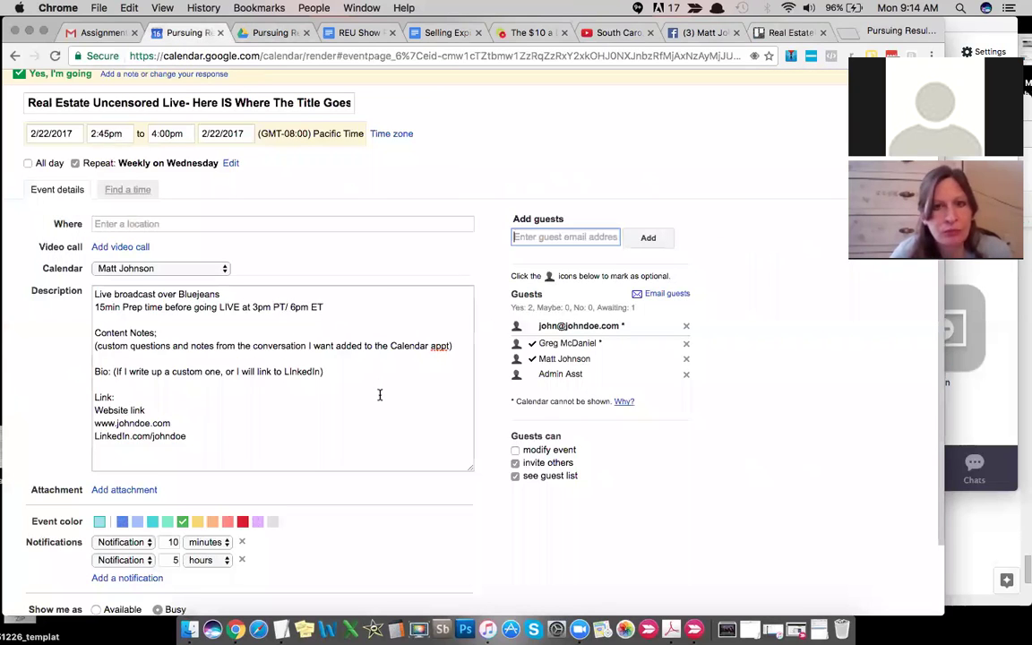
scroll(379, 395, "up", 2)
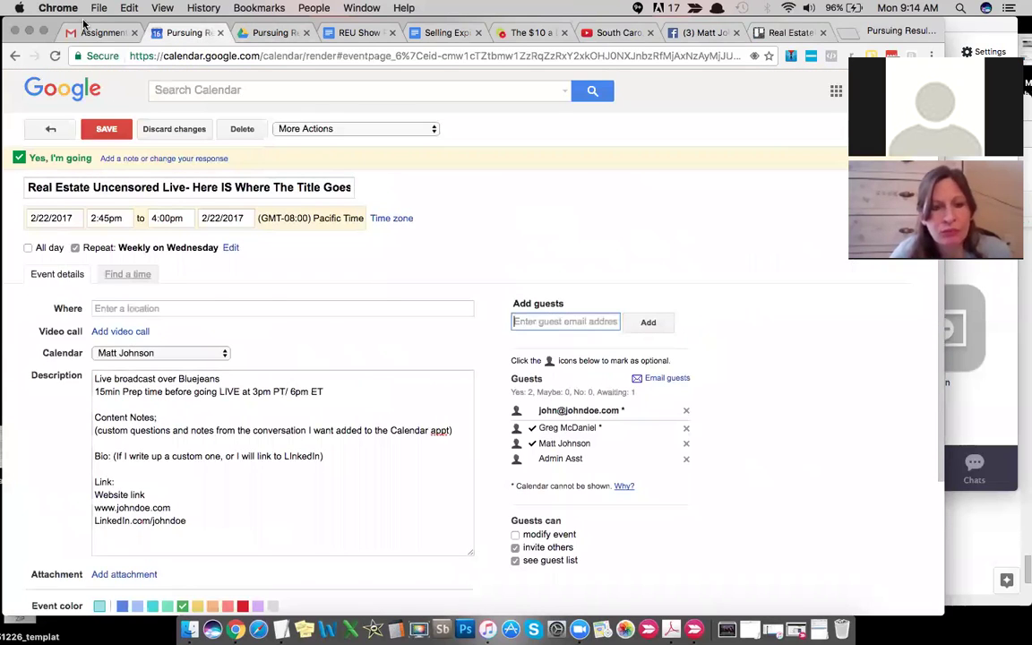
left_click(399, 258)
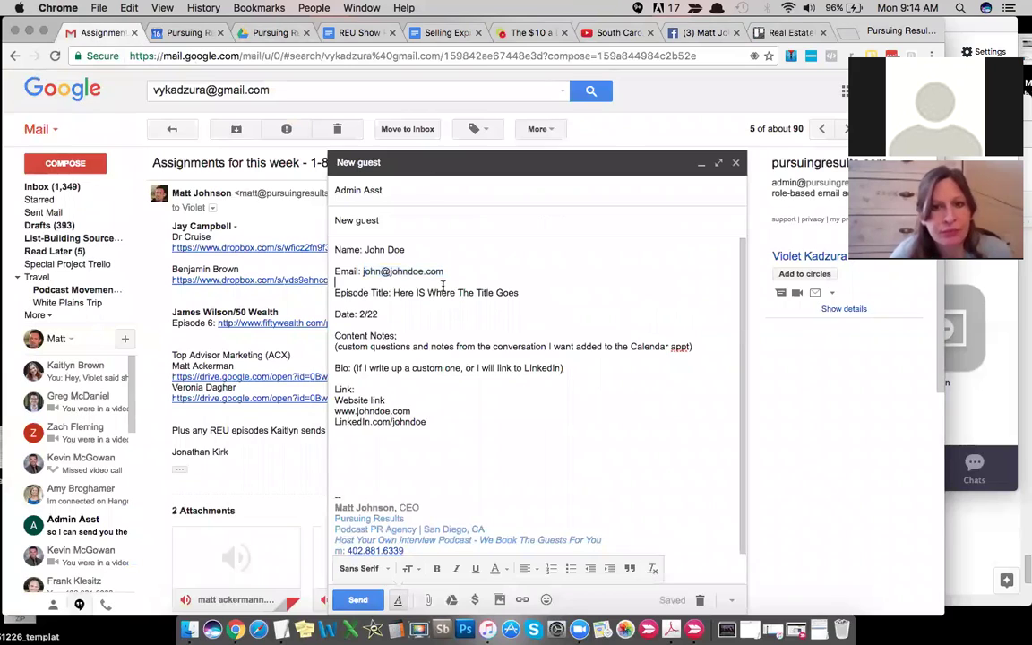
left_click_drag(491, 435, 328, 249)
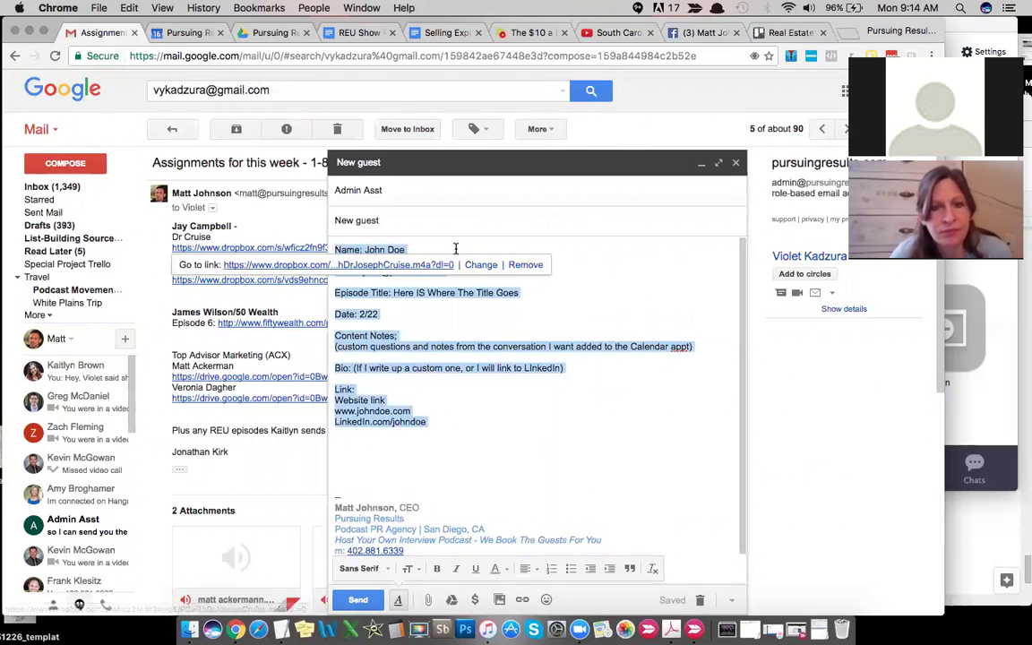
left_click(623, 269)
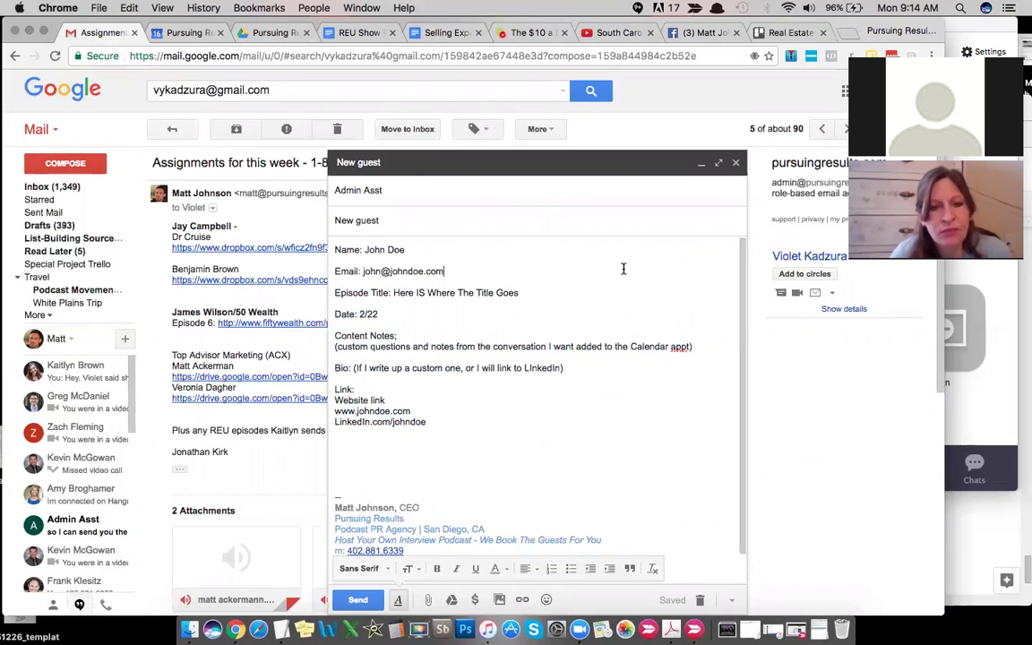